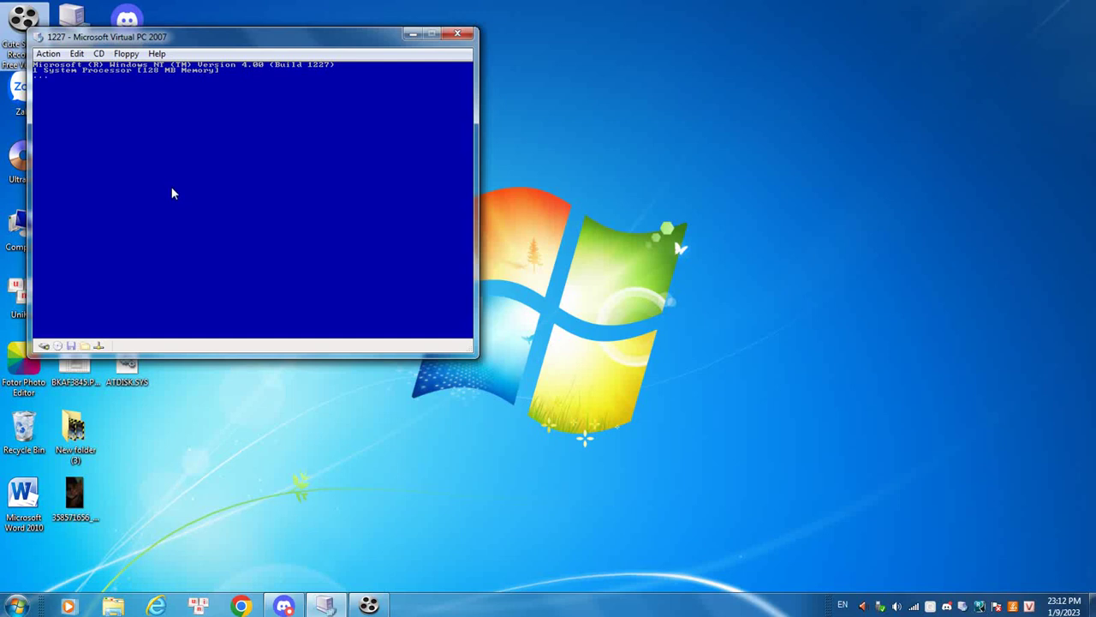
# Reposition and enlarge the virtual machine window until the whole guest desktop fits without scroll bars
pyautogui.moveTo(153, 39); pyautogui.dragTo(151, 27)
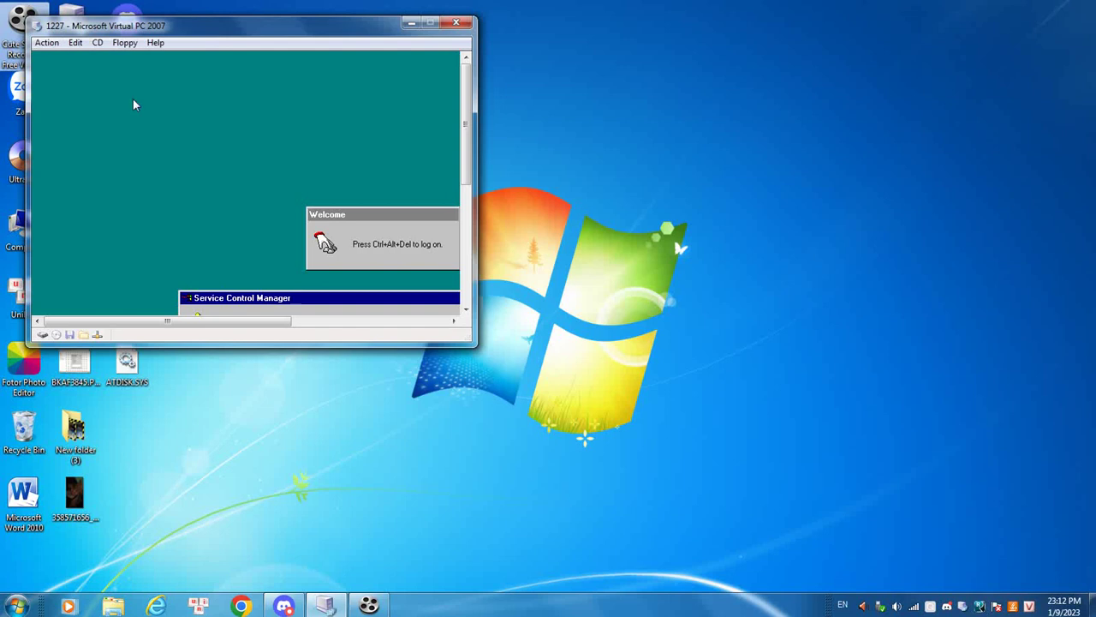
pyautogui.moveTo(477, 270); pyautogui.dragTo(811, 271)
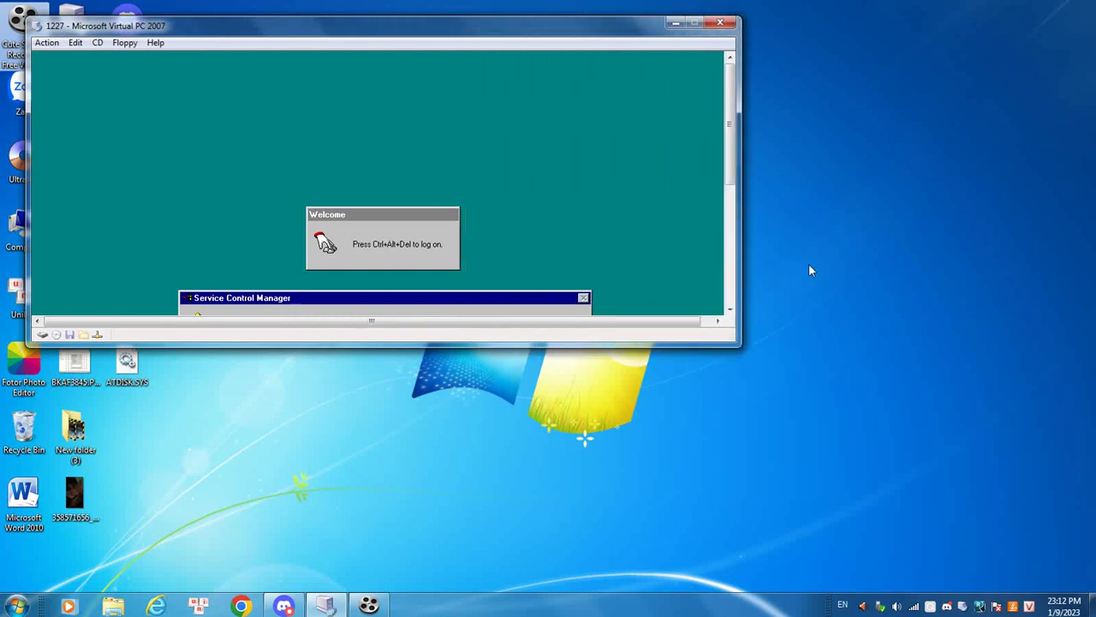
pyautogui.moveTo(619, 341); pyautogui.dragTo(570, 597)
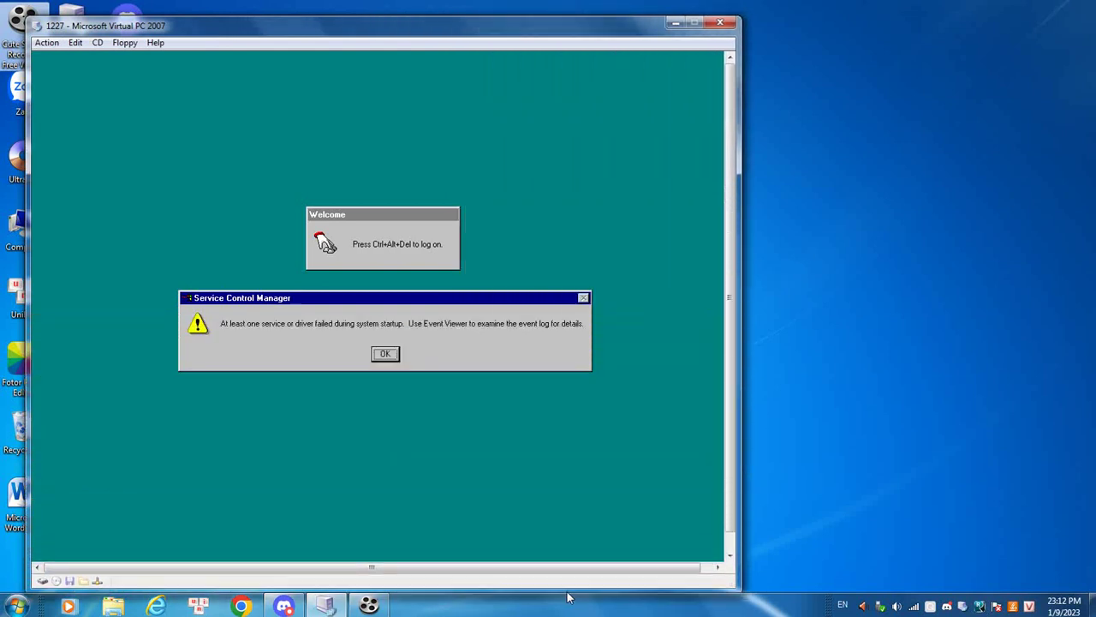
pyautogui.moveTo(542, 24); pyautogui.dragTo(542, 15)
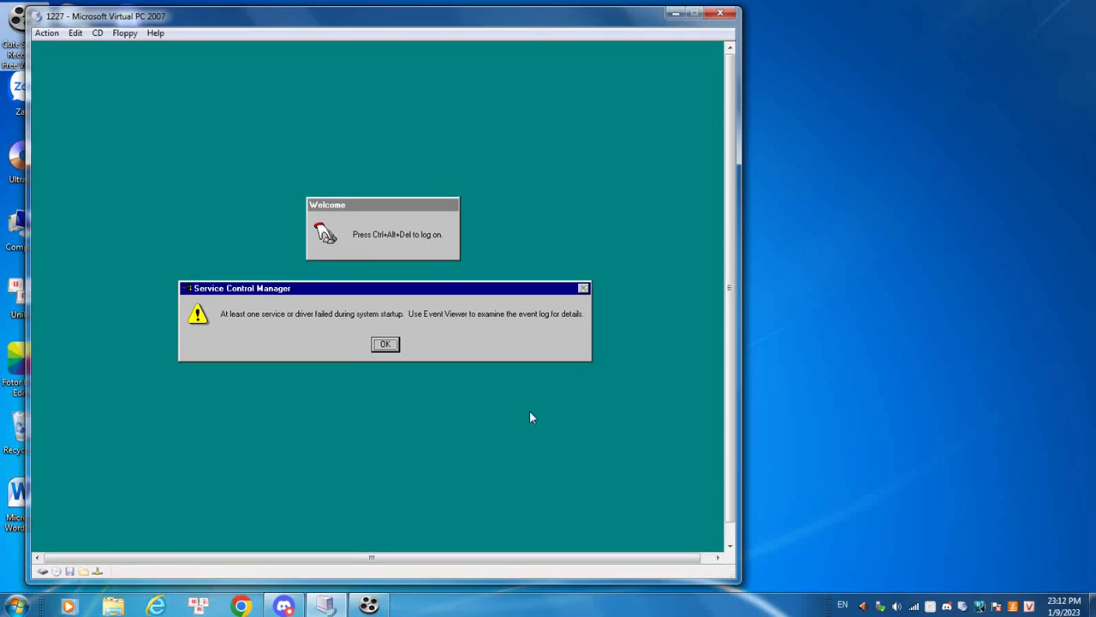
pyautogui.moveTo(483, 583); pyautogui.dragTo(482, 597)
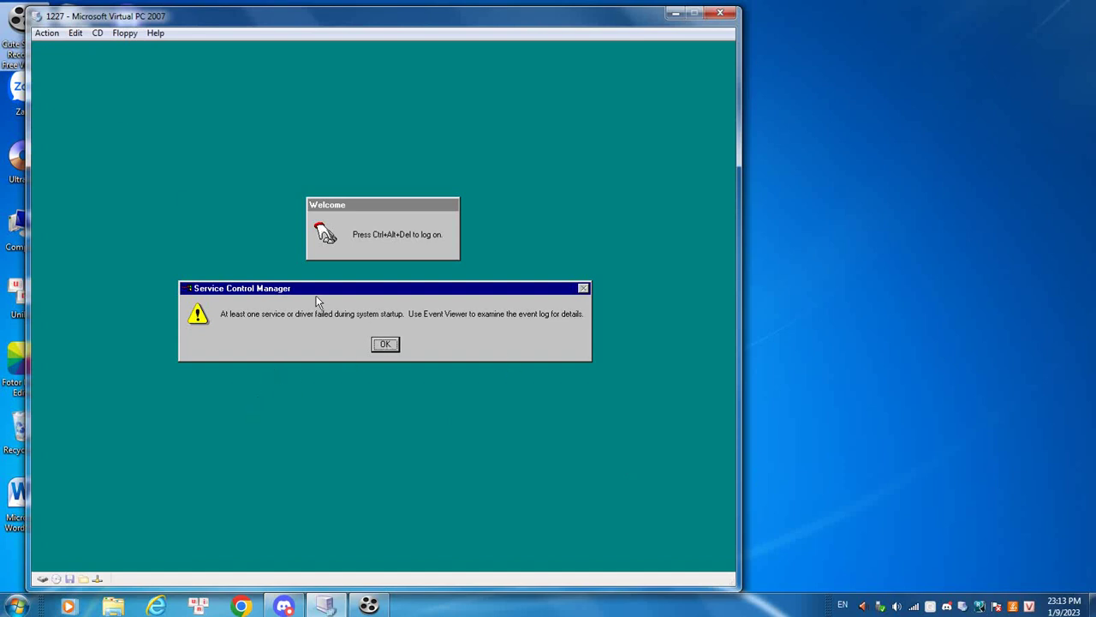
# Dismiss the Service Control Manager warning and log on to Windows NT as Administrator, closing the Welcome tips
pyautogui.click(383, 345)
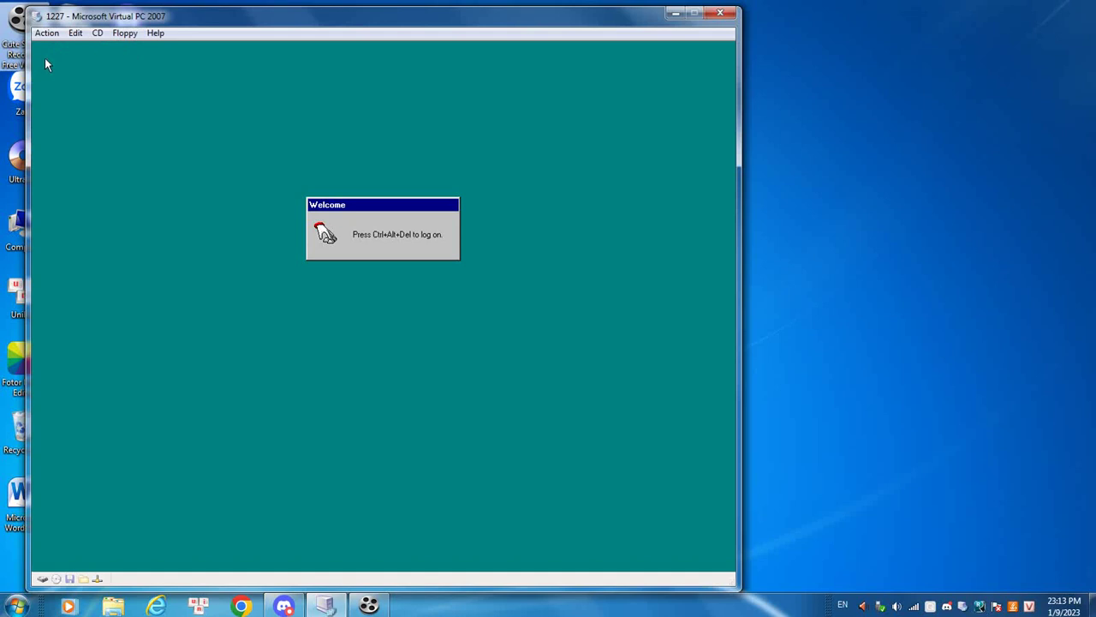
pyautogui.click(47, 32)
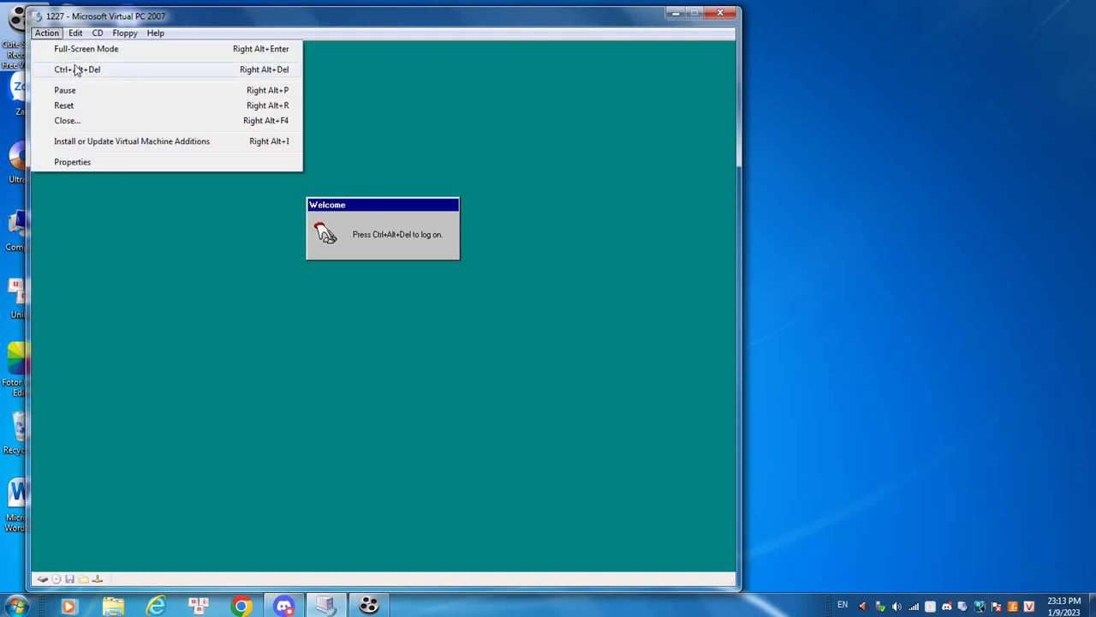
pyautogui.click(77, 69)
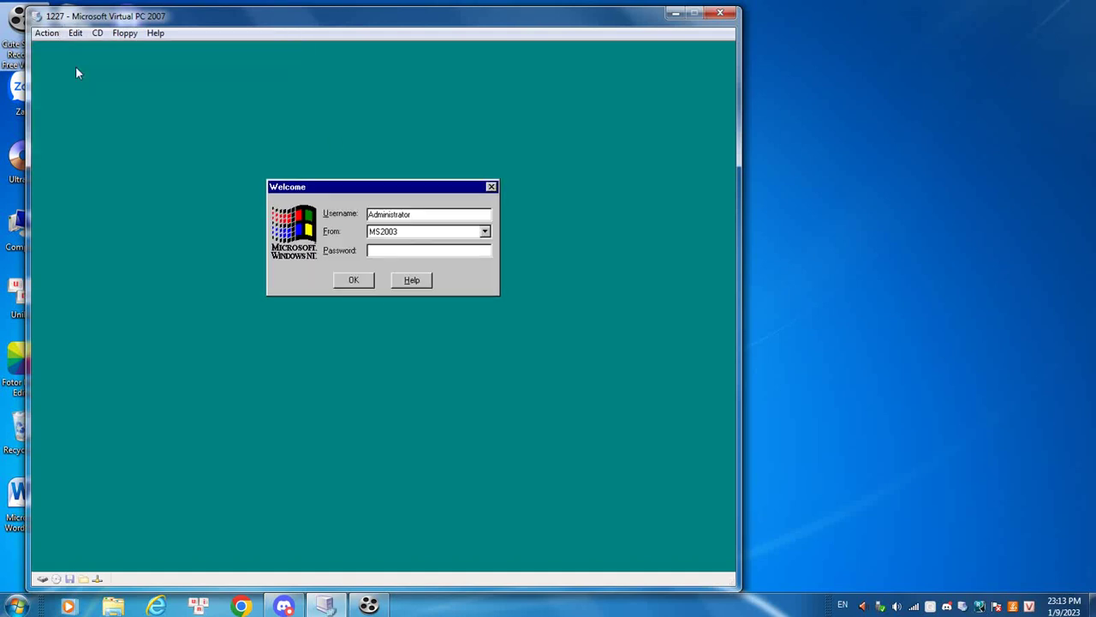
pyautogui.click(341, 280)
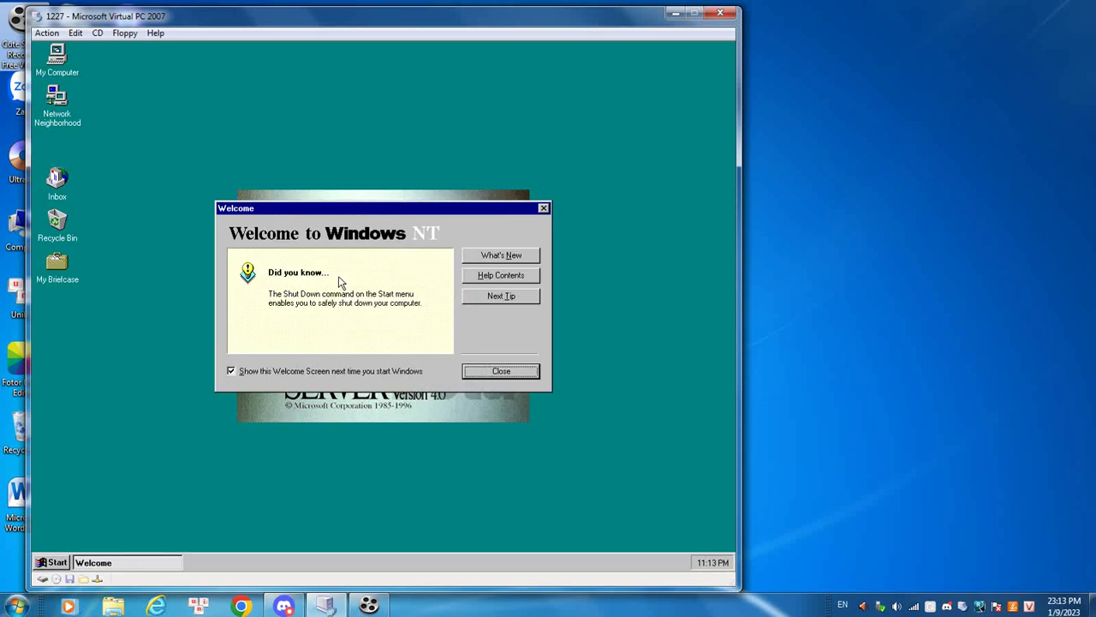
pyautogui.click(502, 370)
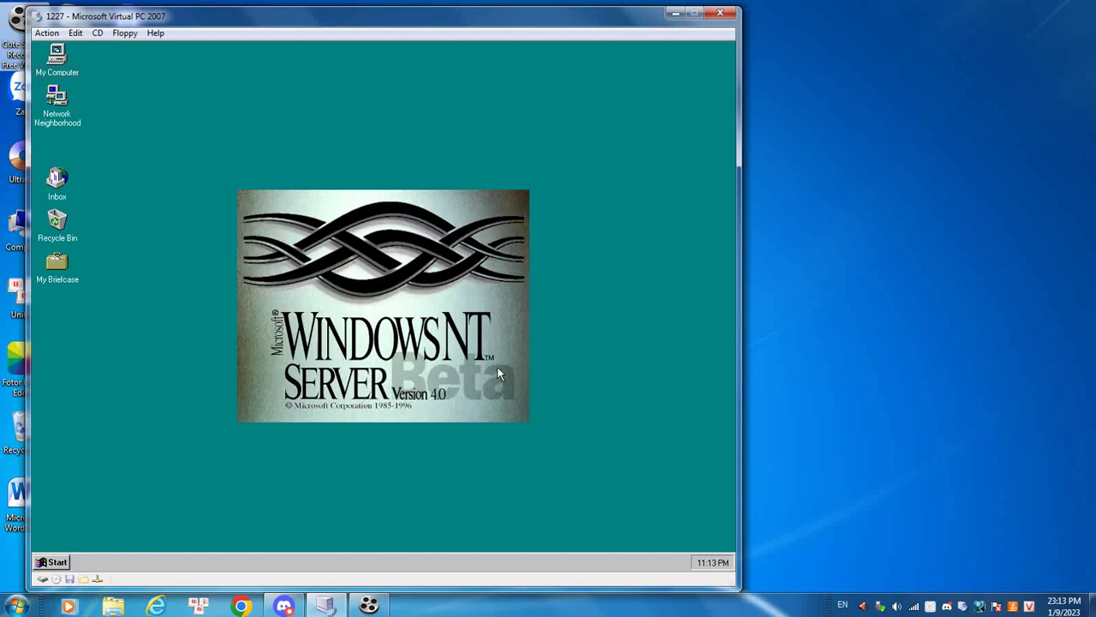
pyautogui.moveTo(225, 216); pyautogui.dragTo(588, 453)
pyautogui.moveTo(351, 230); pyautogui.dragTo(699, 424)
# View the system properties of My Computer and close them without changes
pyautogui.rightClick(50, 71)
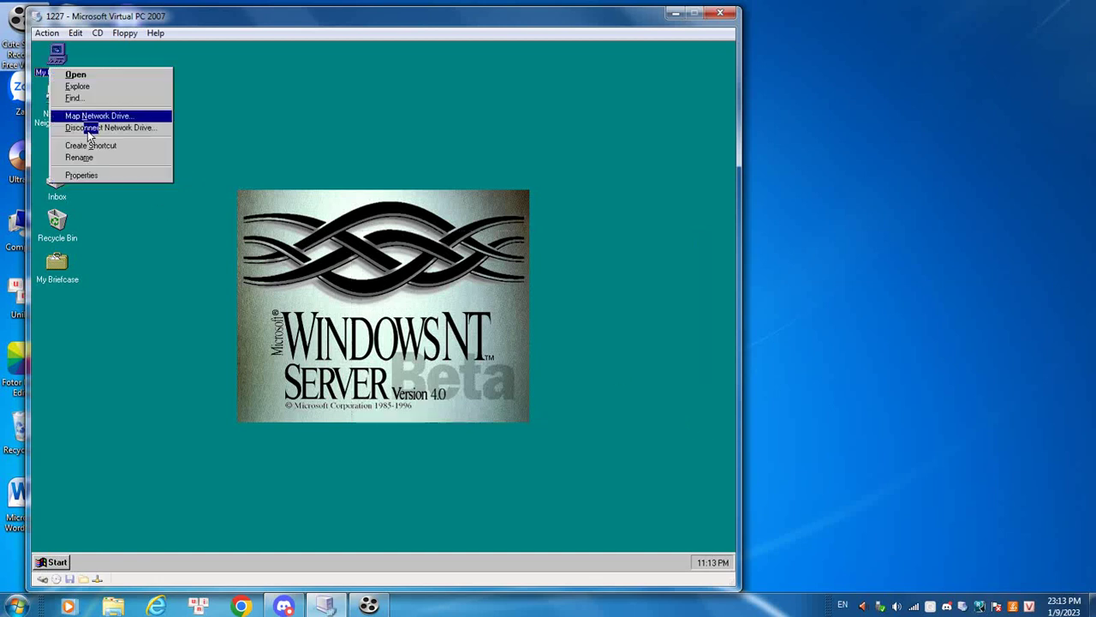
pyautogui.click(108, 178)
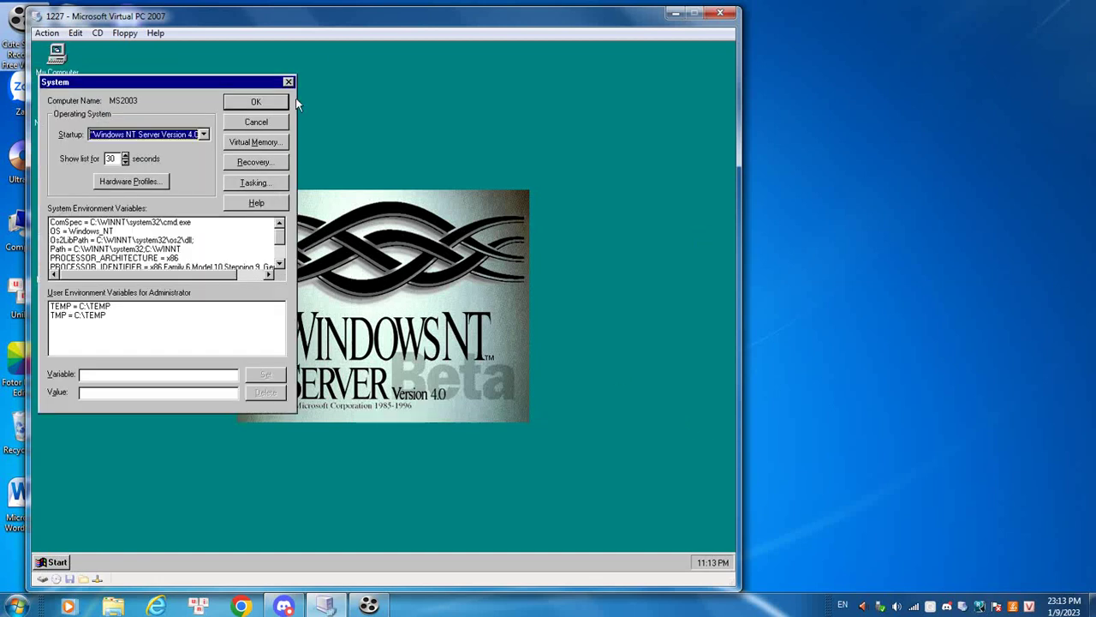
pyautogui.click(289, 82)
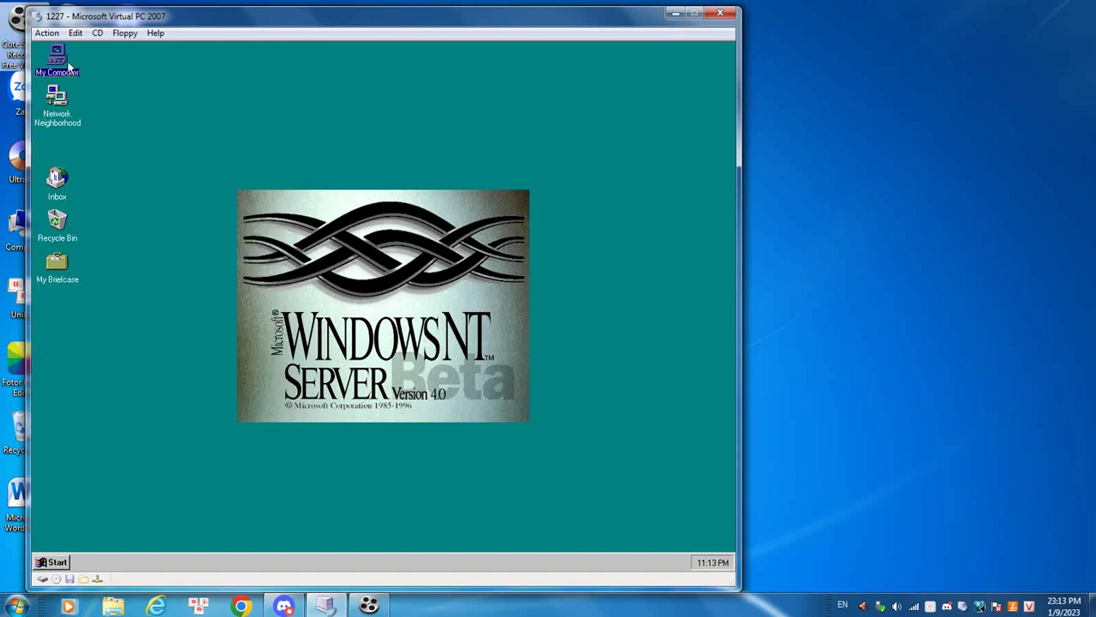
# Open Control Panel from My Computer and look through the Keyboard, Sound, Mouse and General accessibility settings
pyautogui.doubleClick(65, 68)
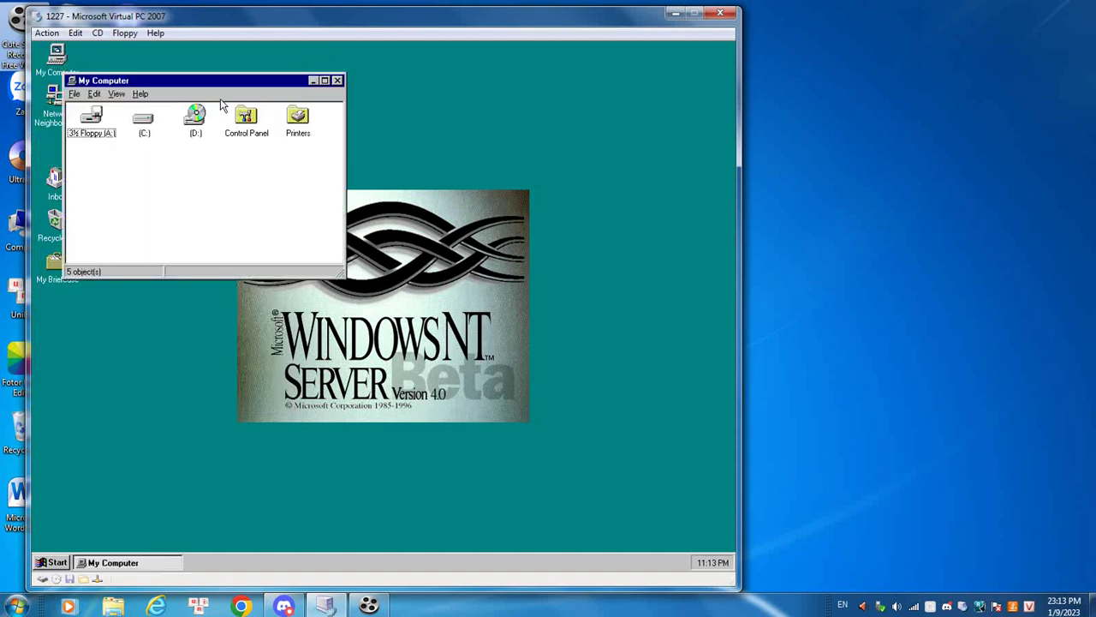
pyautogui.doubleClick(247, 117)
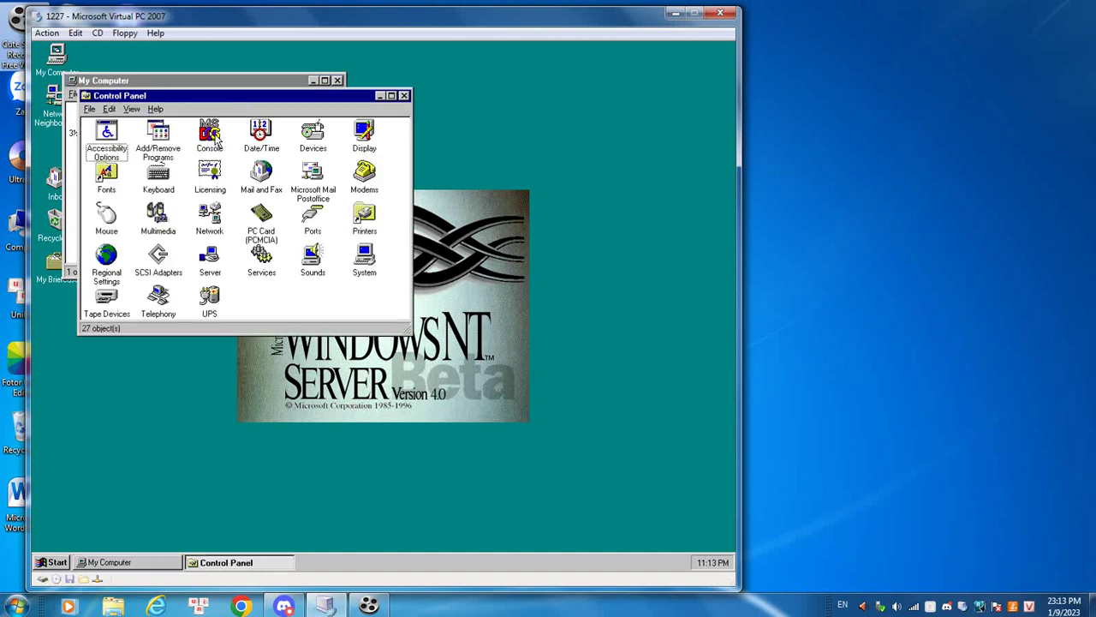
pyautogui.doubleClick(107, 149)
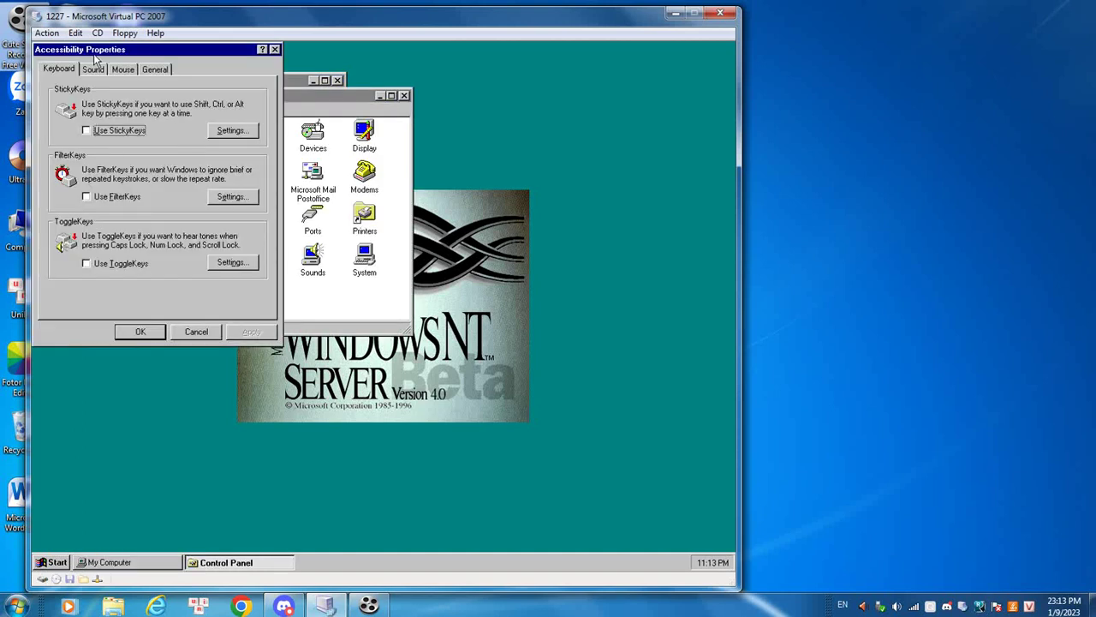
pyautogui.click(96, 68)
pyautogui.click(123, 69)
pyautogui.click(152, 69)
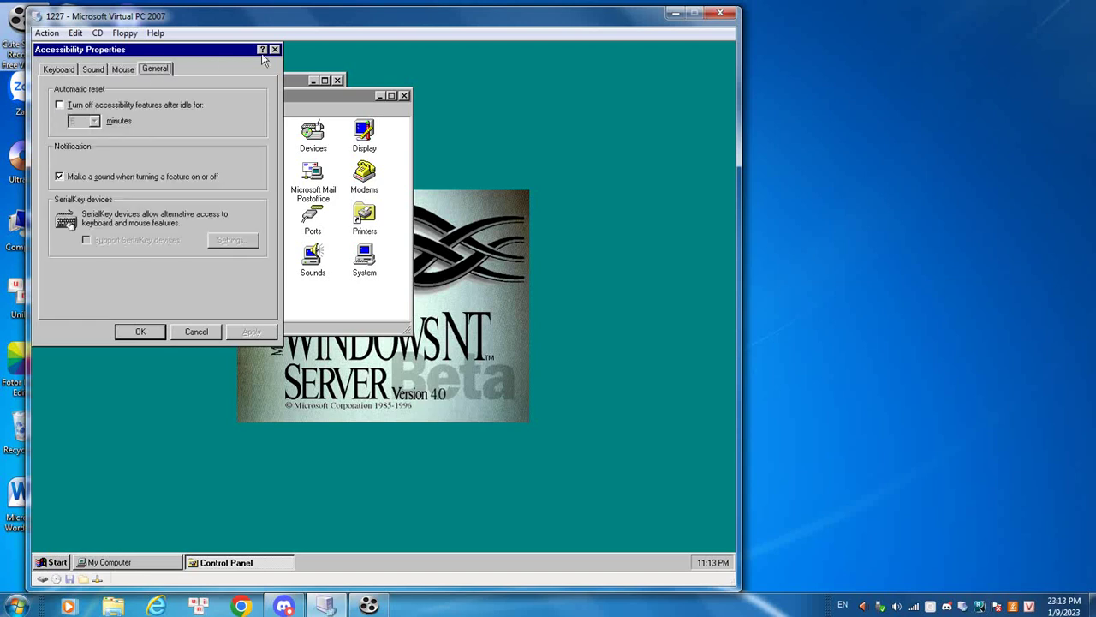
pyautogui.click(274, 49)
# Look at the Windows NT Setup page of Add/Remove Programs and the Console settings, closing both
pyautogui.doubleClick(163, 150)
pyautogui.click(152, 69)
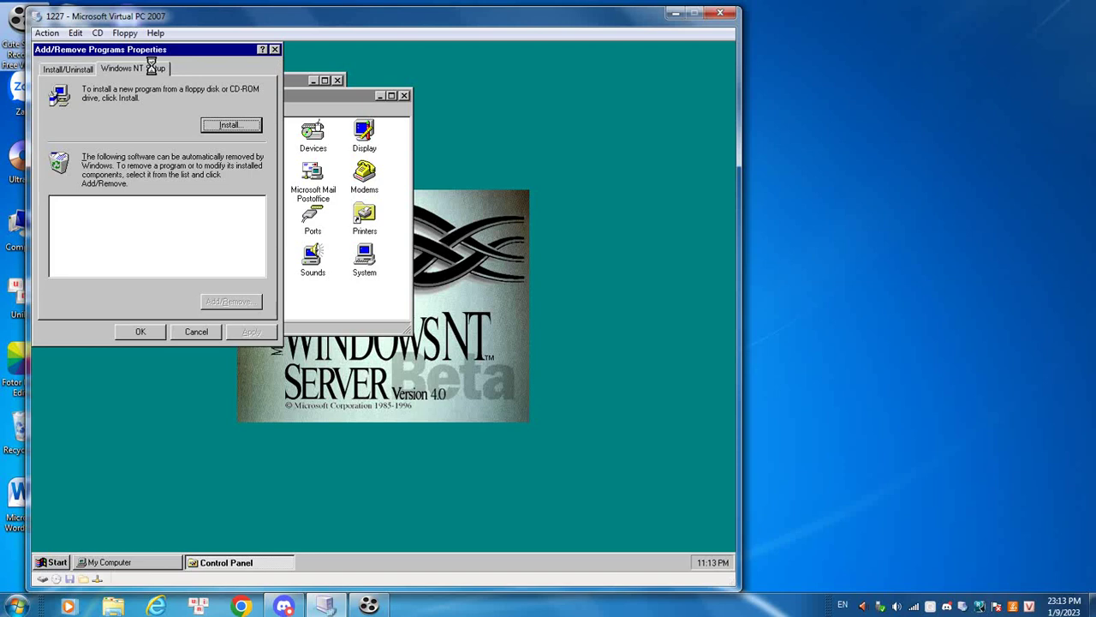
pyautogui.click(274, 50)
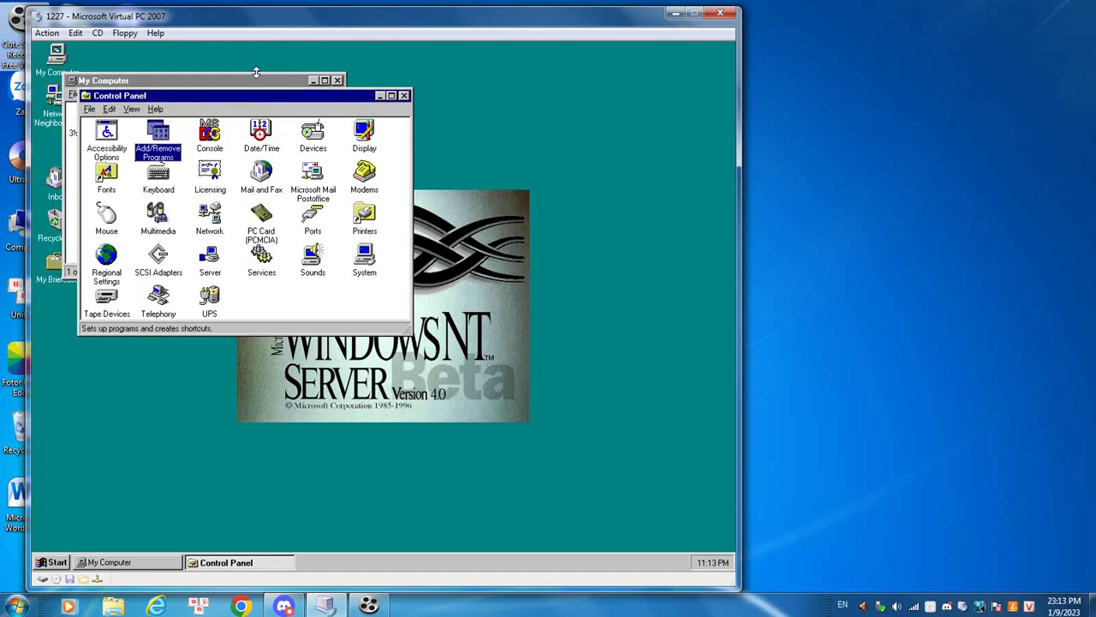
pyautogui.click(221, 133)
pyautogui.doubleClick(221, 133)
pyautogui.click(225, 128)
pyautogui.click(341, 49)
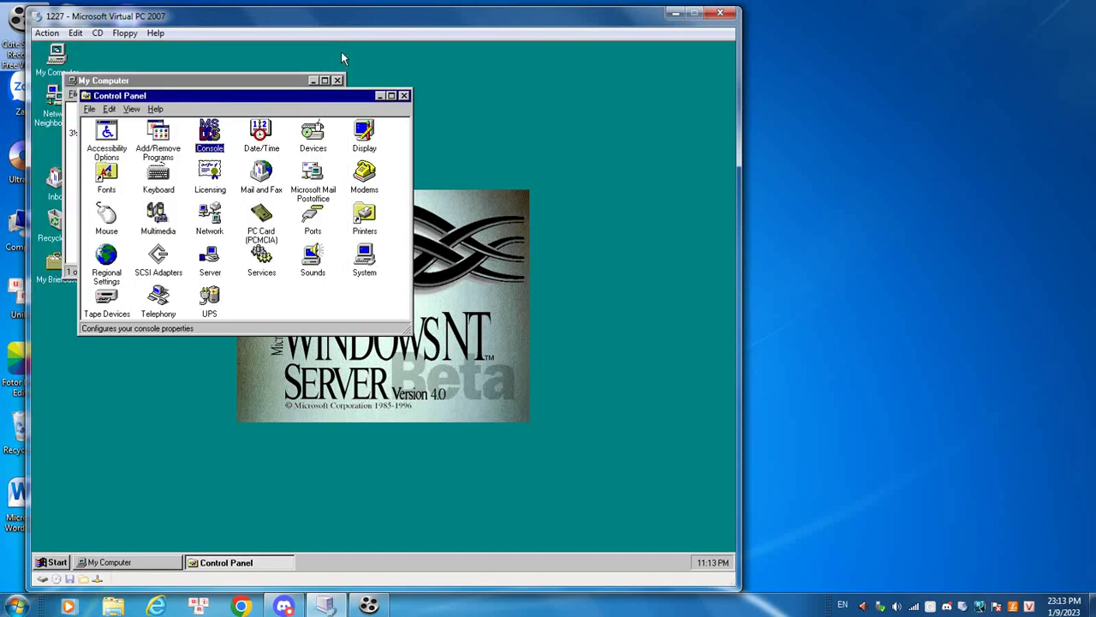
# View the Date/Time properties and the Display settings, closing each without changes
pyautogui.doubleClick(270, 137)
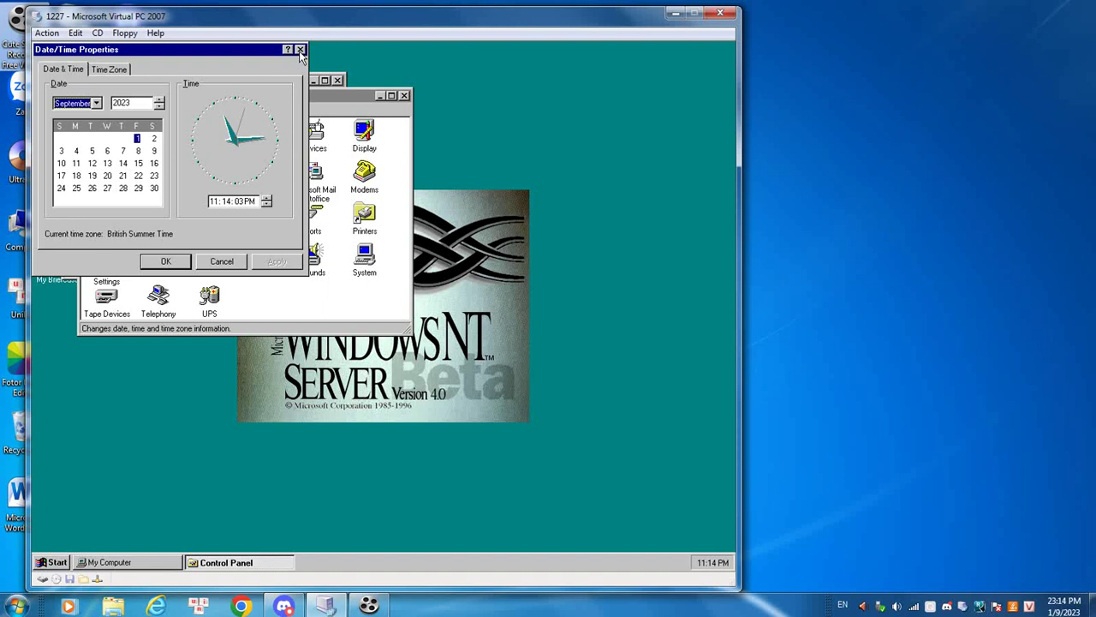
pyautogui.click(299, 50)
pyautogui.doubleClick(364, 137)
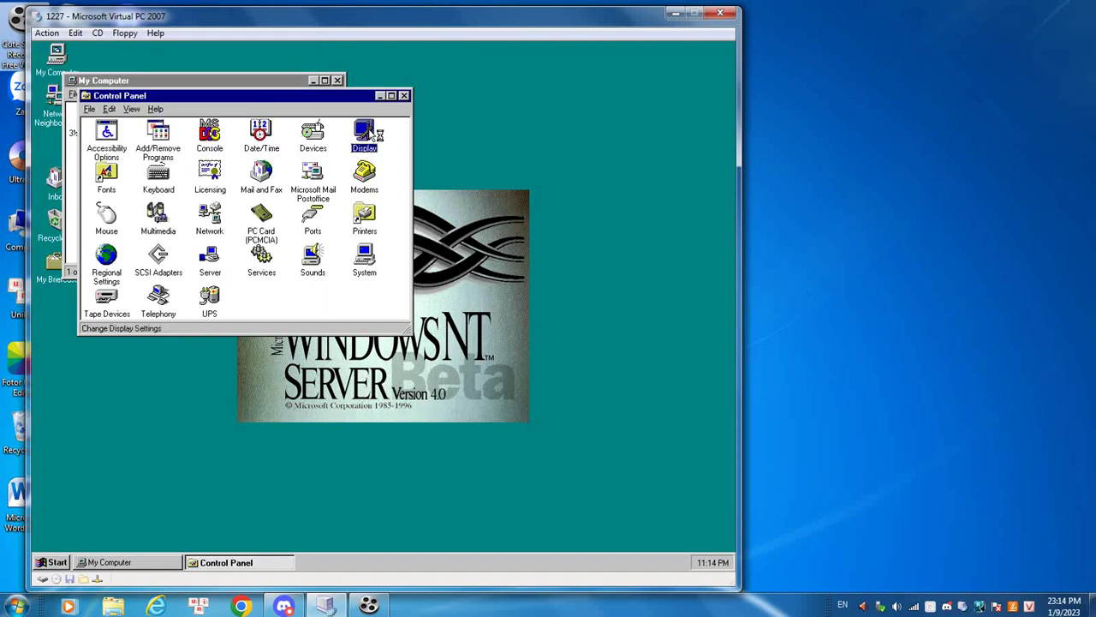
pyautogui.click(301, 50)
# View the Keyboard properties and the installed fonts folder, closing each one
pyautogui.doubleClick(150, 173)
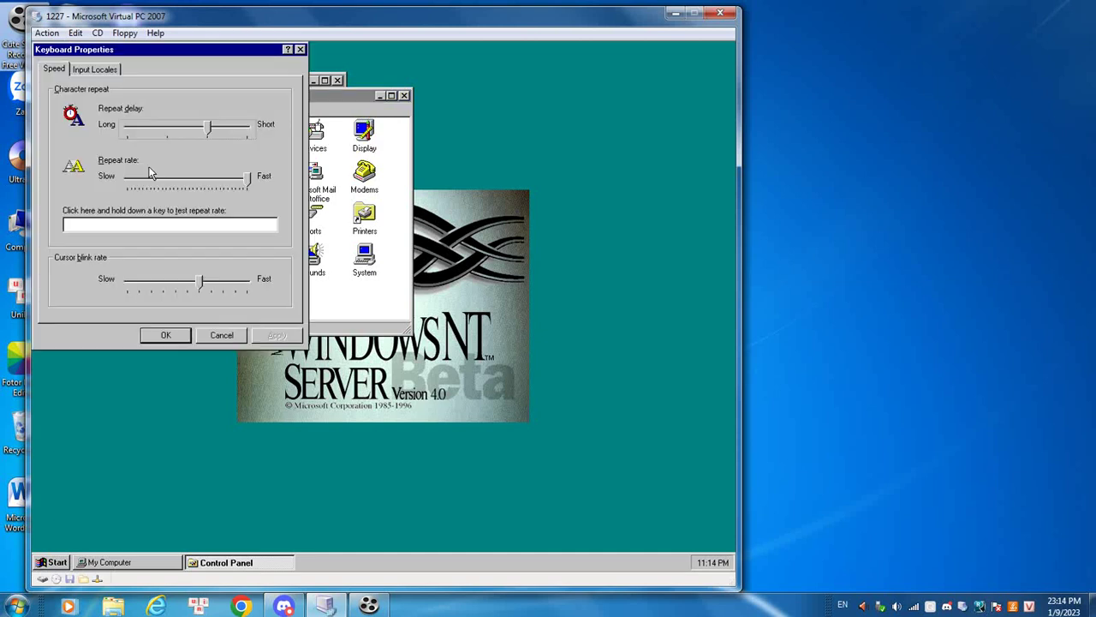
pyautogui.click(299, 49)
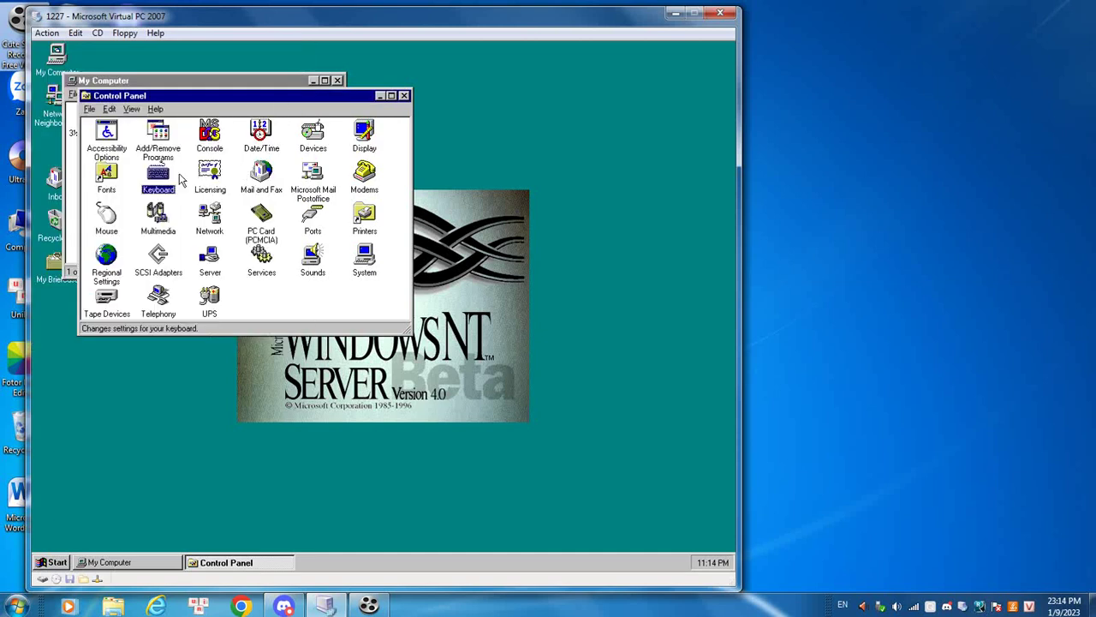
pyautogui.click(119, 188)
pyautogui.doubleClick(119, 188)
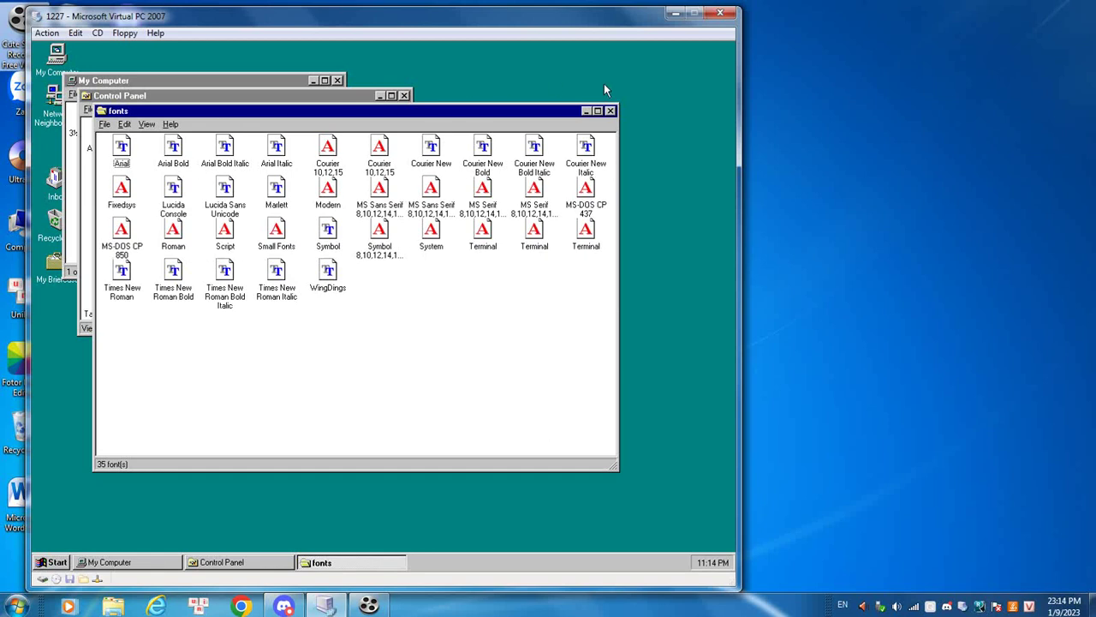
pyautogui.click(610, 110)
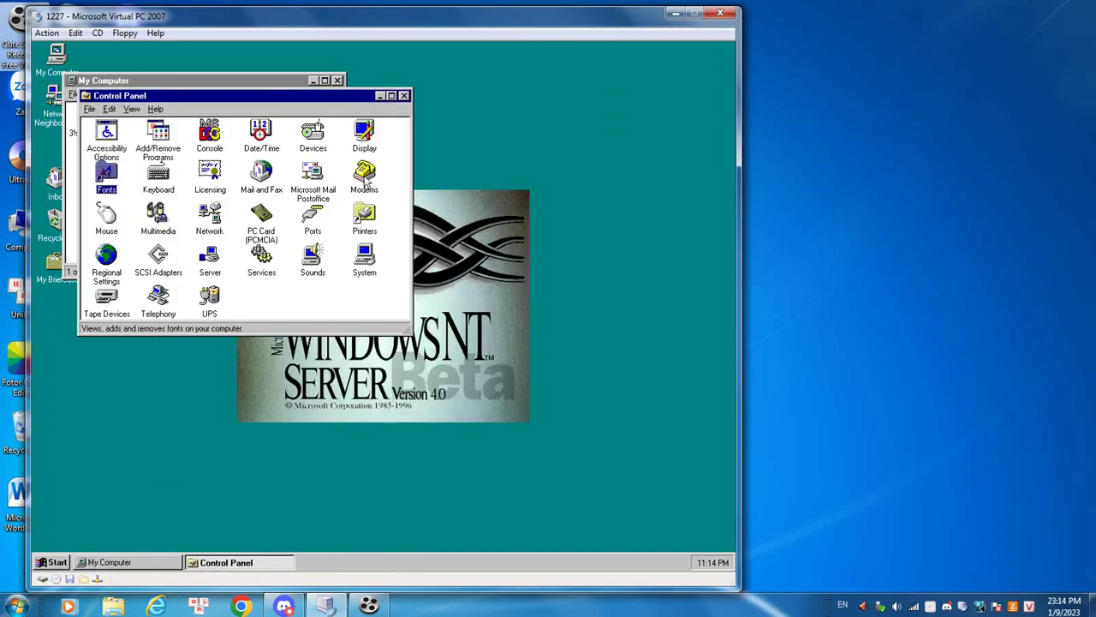
# View the Mouse properties and the Network adapter settings, leaving both unchanged
pyautogui.doubleClick(116, 225)
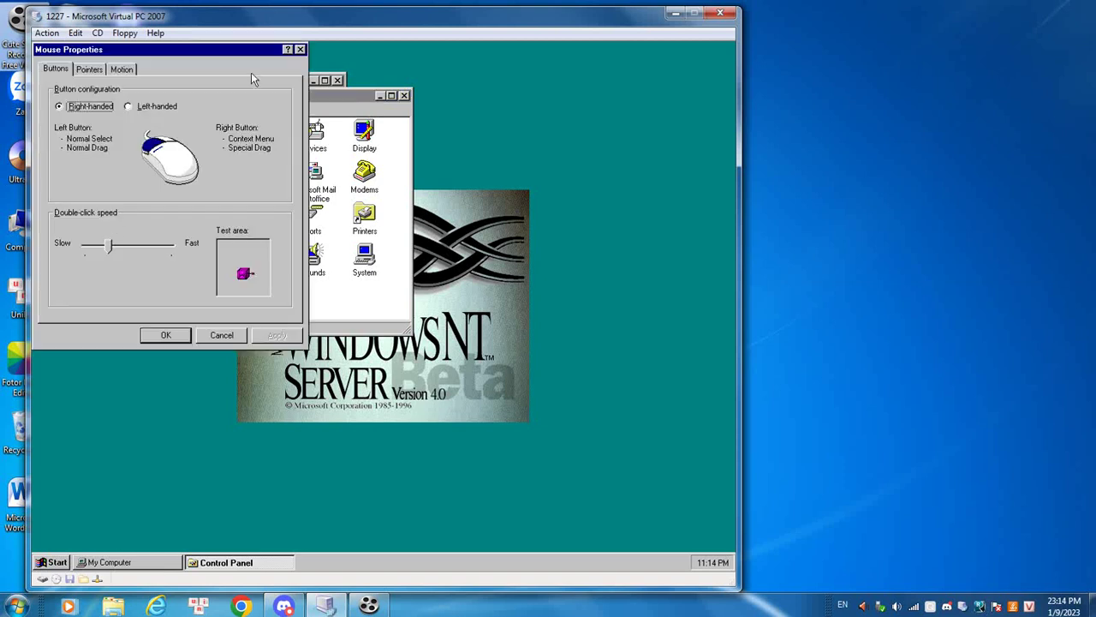
pyautogui.click(301, 49)
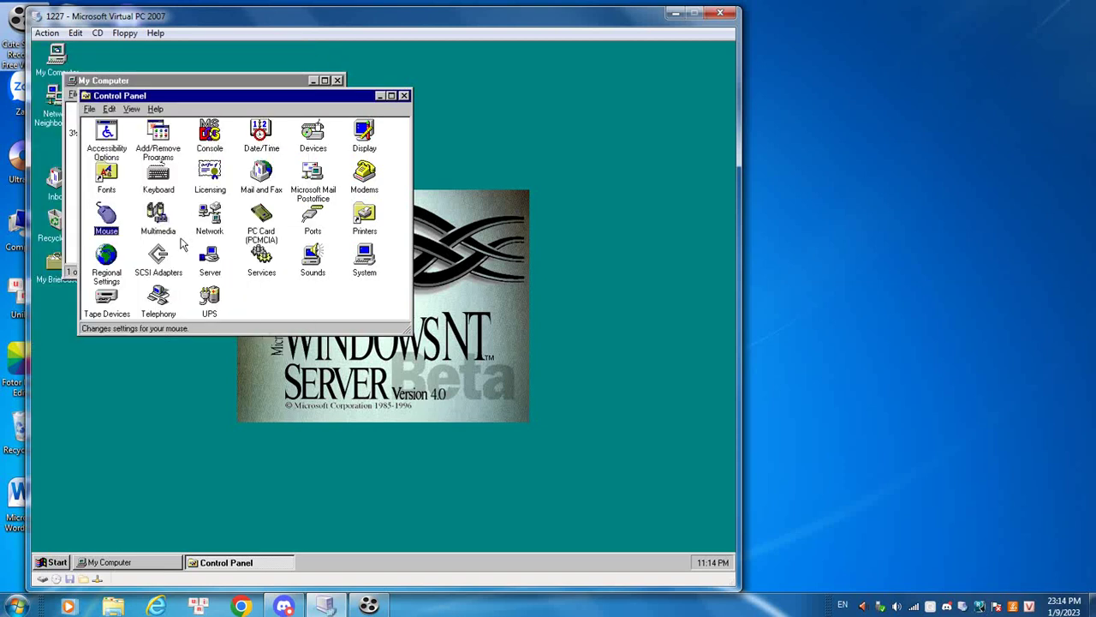
pyautogui.doubleClick(203, 225)
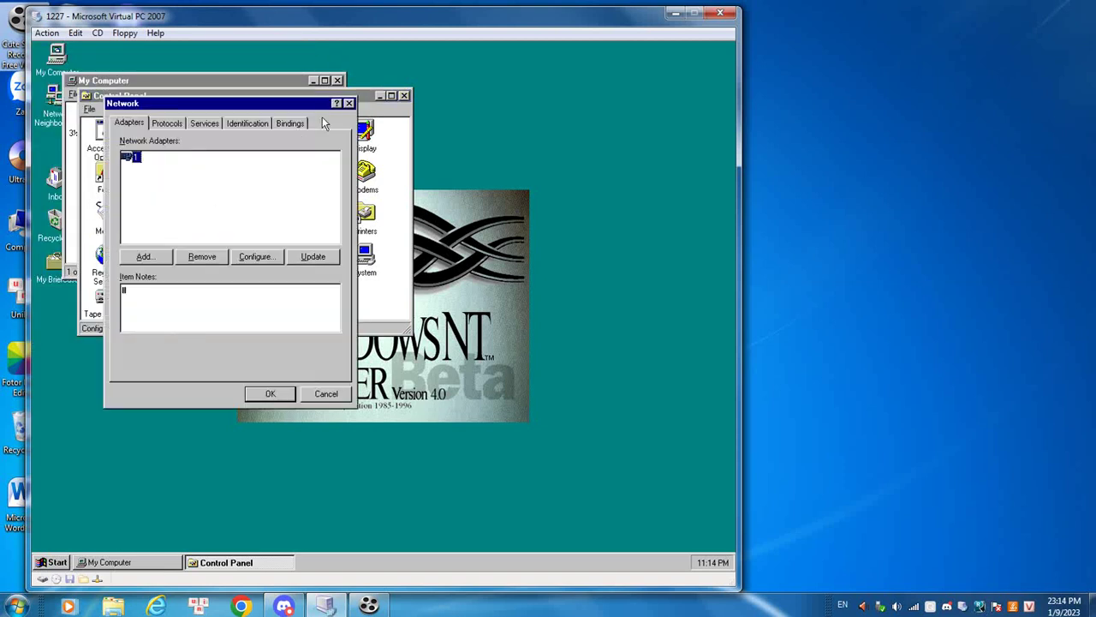
pyautogui.click(349, 103)
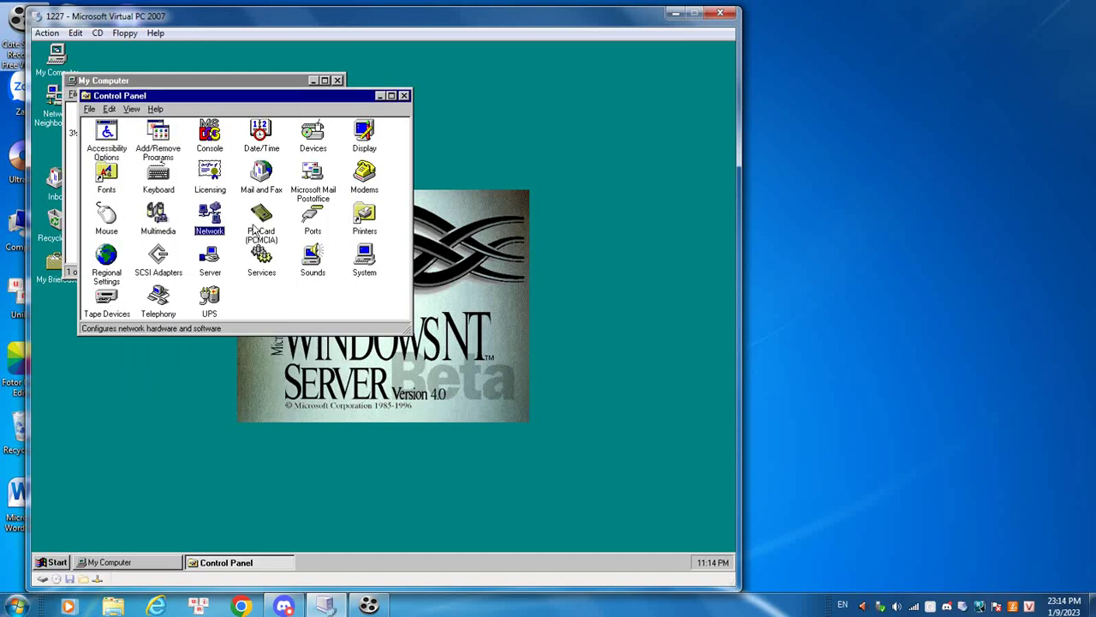
# View the serial Ports list and the SCSI Adapters device list, closing each one
pyautogui.doubleClick(312, 216)
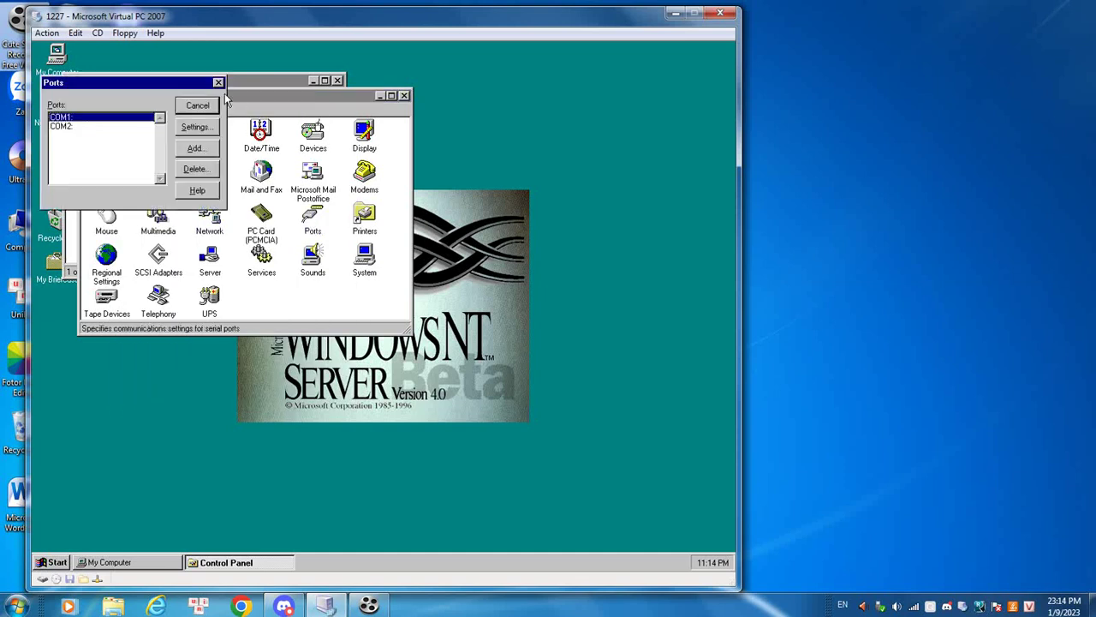
pyautogui.click(218, 83)
pyautogui.click(157, 270)
pyautogui.doubleClick(158, 271)
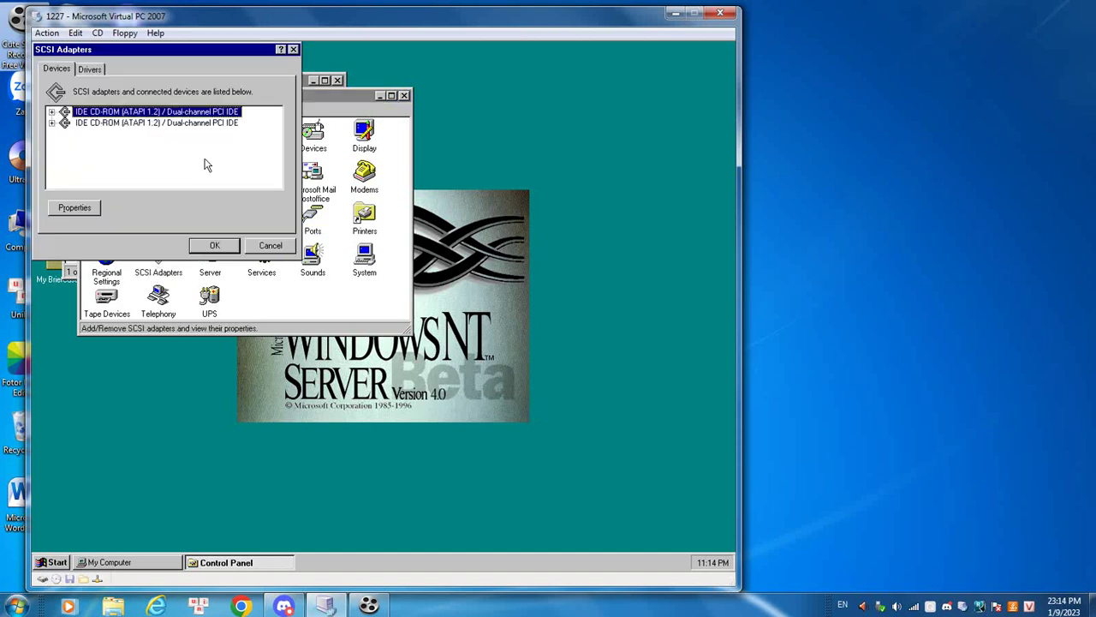
pyautogui.click(292, 49)
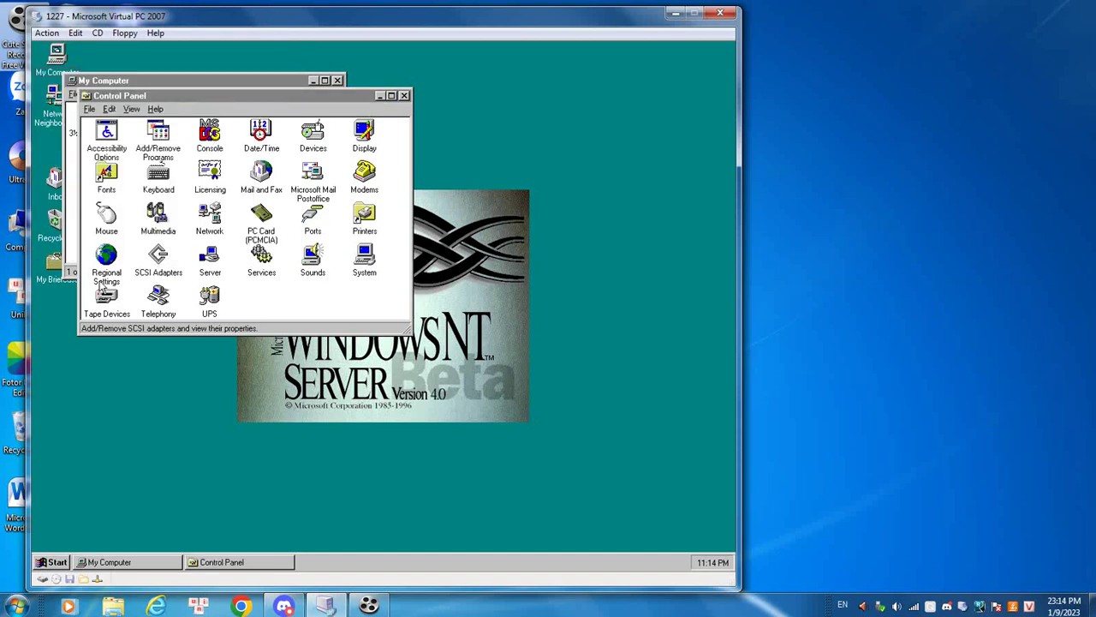
# View the Regional Settings and the UPS settings from the Control Panel, closing each without changes
pyautogui.doubleClick(99, 281)
pyautogui.click(300, 49)
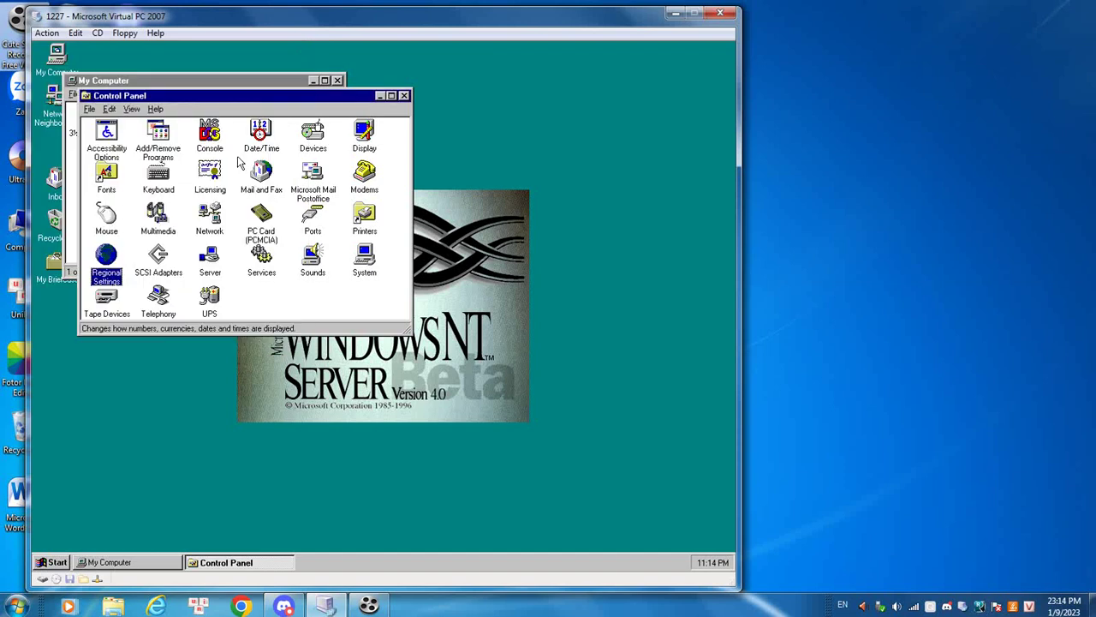
pyautogui.doubleClick(209, 295)
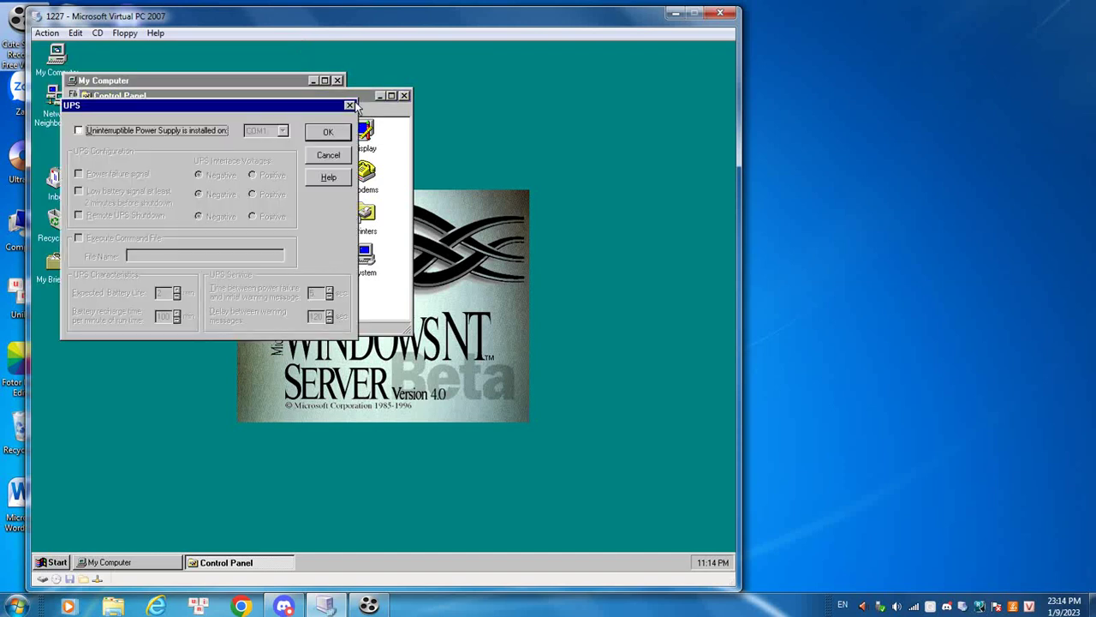
pyautogui.click(352, 105)
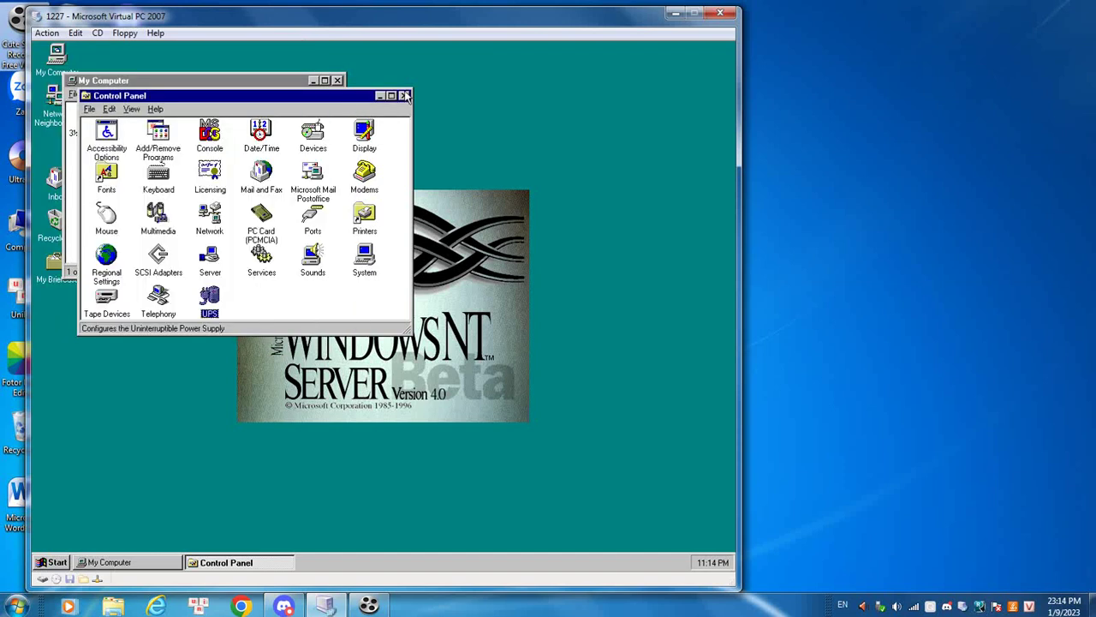
# View the System settings without changing them, and close the Control Panel and My Computer windows
pyautogui.doubleClick(363, 268)
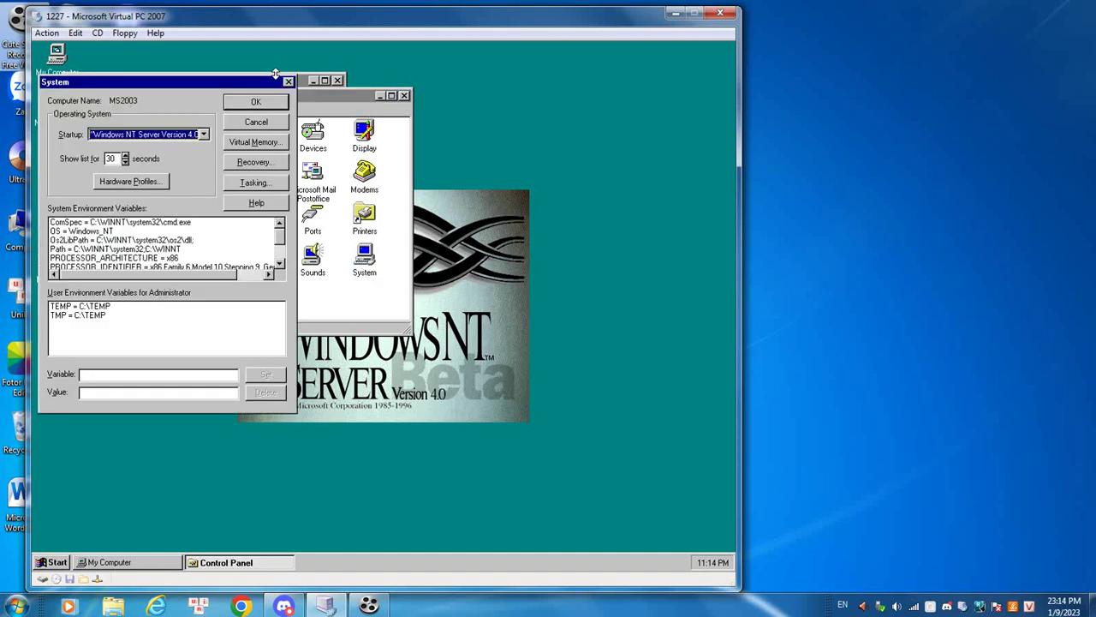
pyautogui.click(288, 83)
pyautogui.click(404, 95)
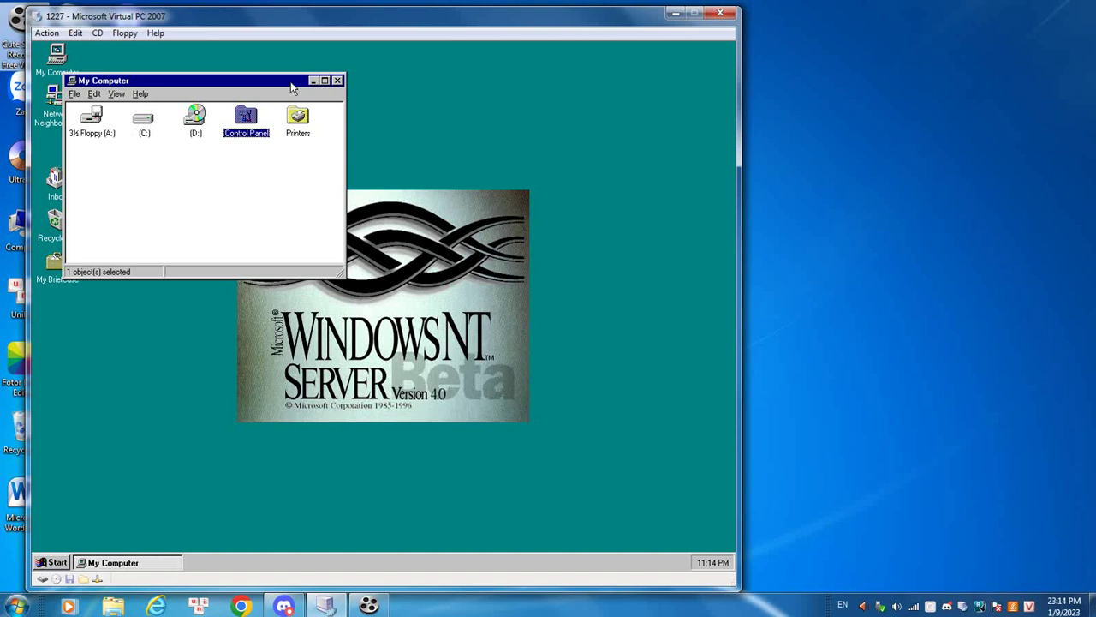
pyautogui.click(337, 80)
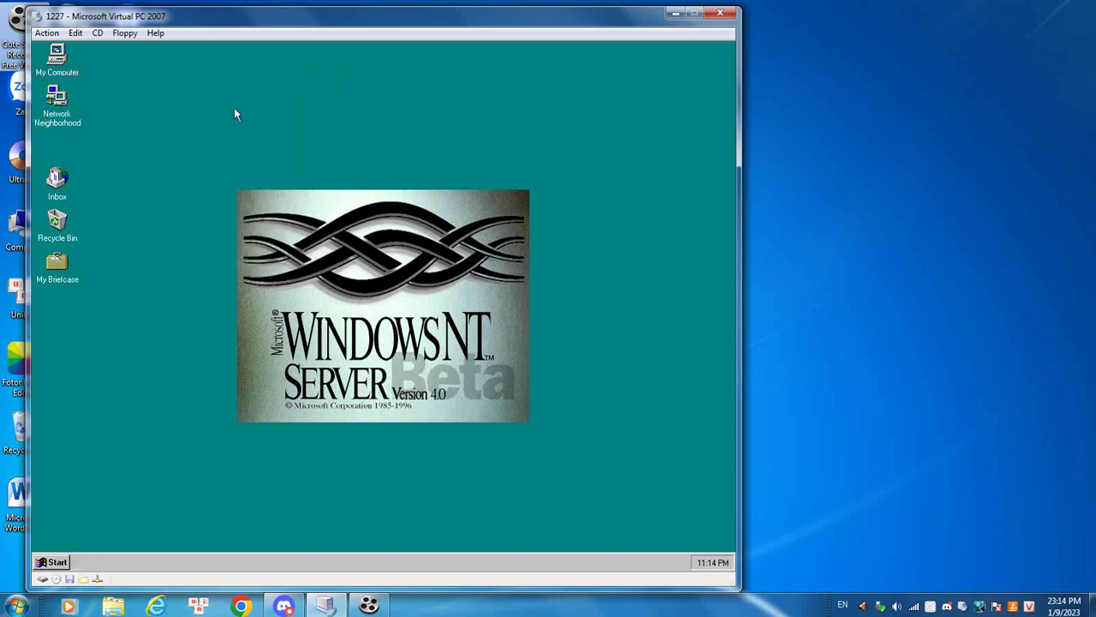
# Open the desktop's display properties and preview the 3D Flying Objects (OpenGL) screen saver
pyautogui.rightClick(144, 265)
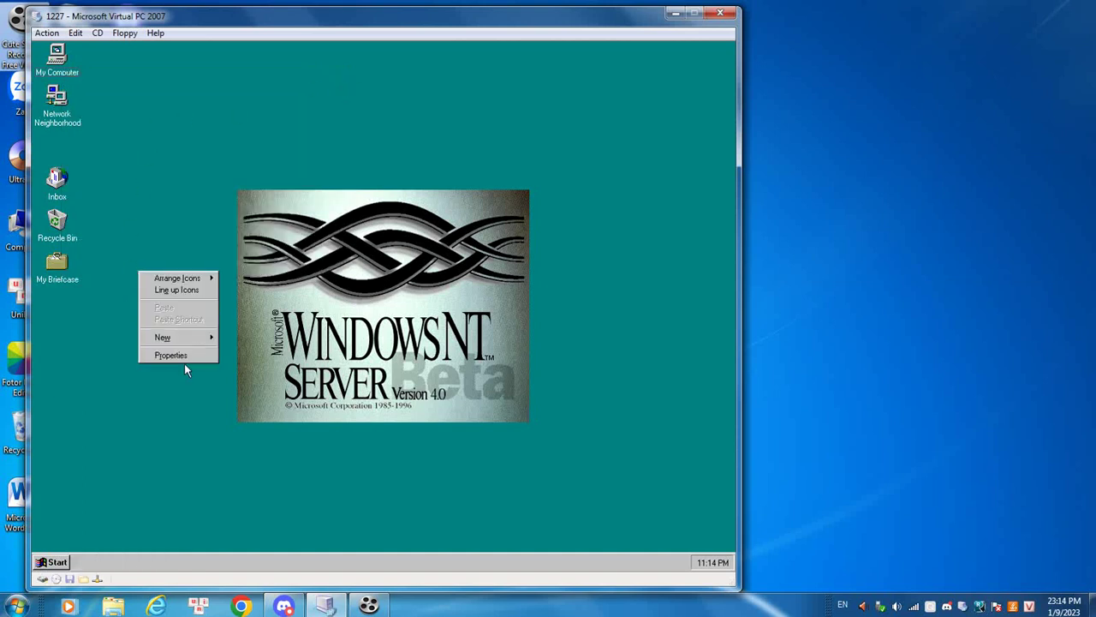
pyautogui.click(184, 356)
pyautogui.click(136, 67)
pyautogui.click(135, 229)
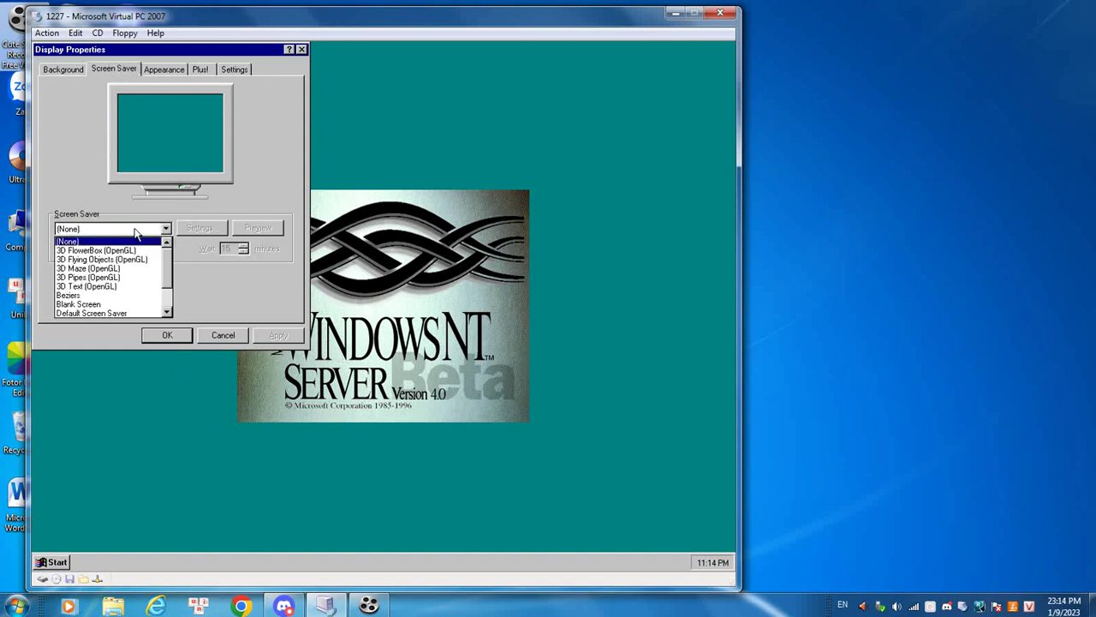
pyautogui.click(139, 259)
pyautogui.click(261, 228)
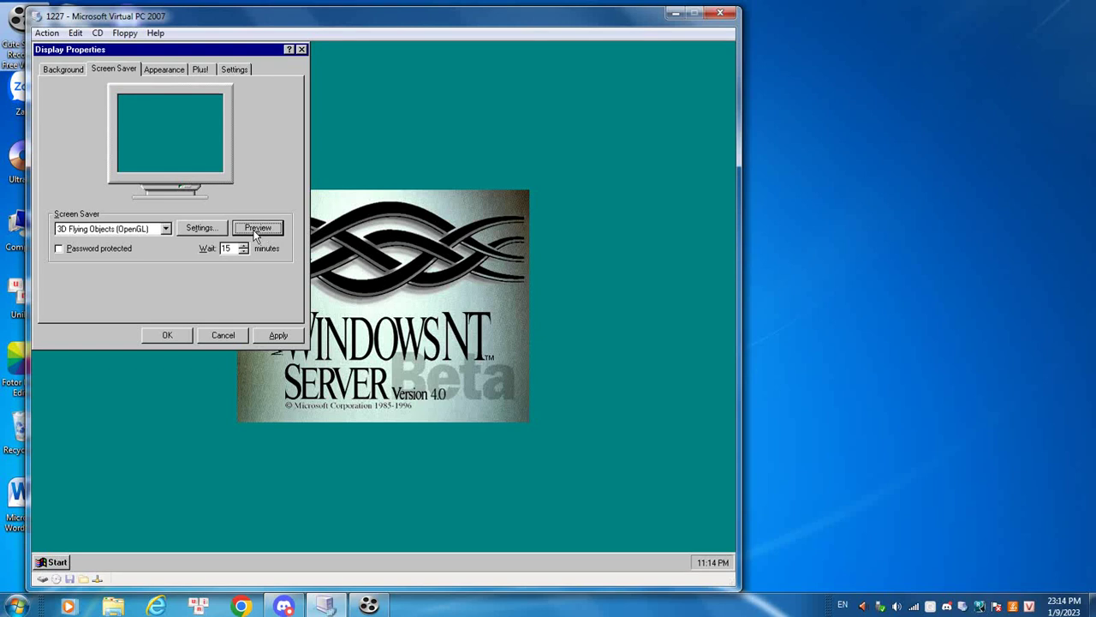
pyautogui.click(136, 231)
pyautogui.click(132, 243)
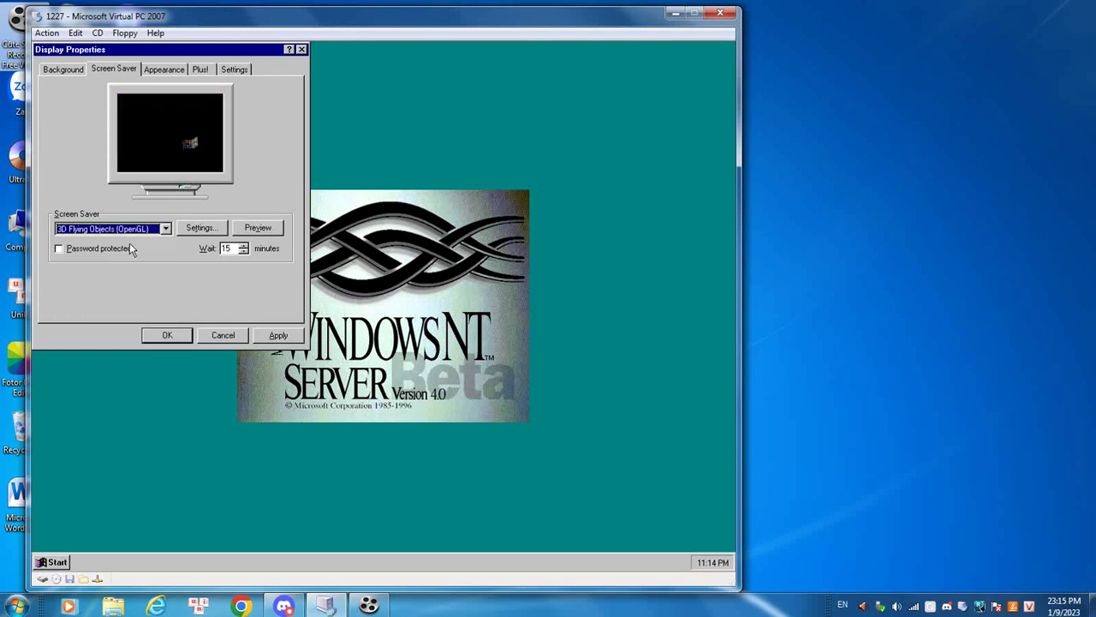
pyautogui.click(246, 228)
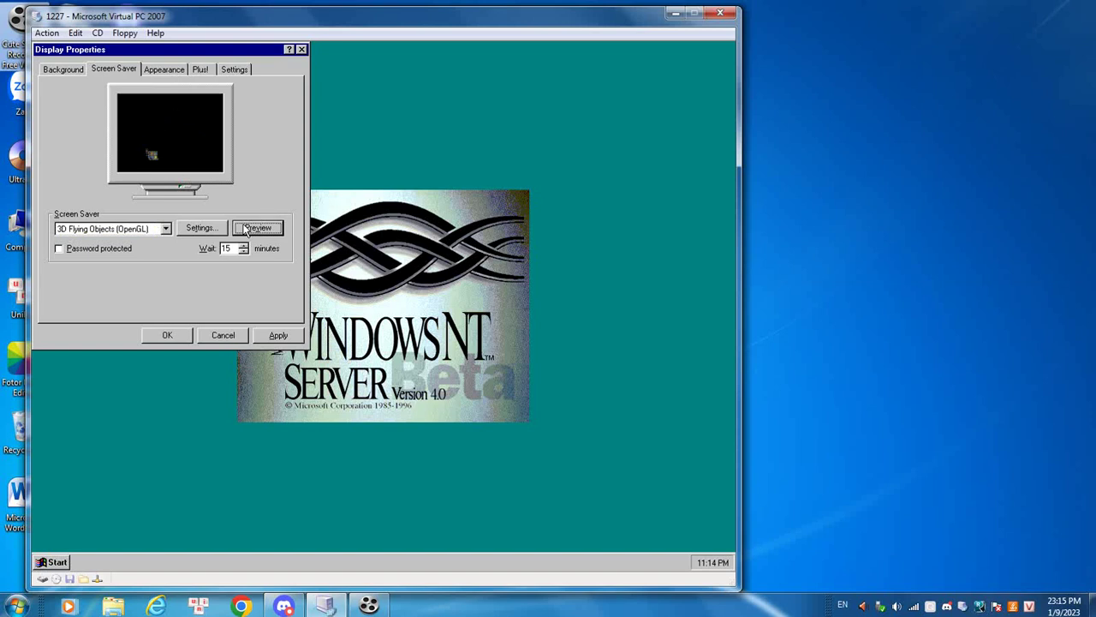
# Preview the 3D Pipes (OpenGL) screen saver and close the display properties
pyautogui.click(140, 230)
pyautogui.click(103, 256)
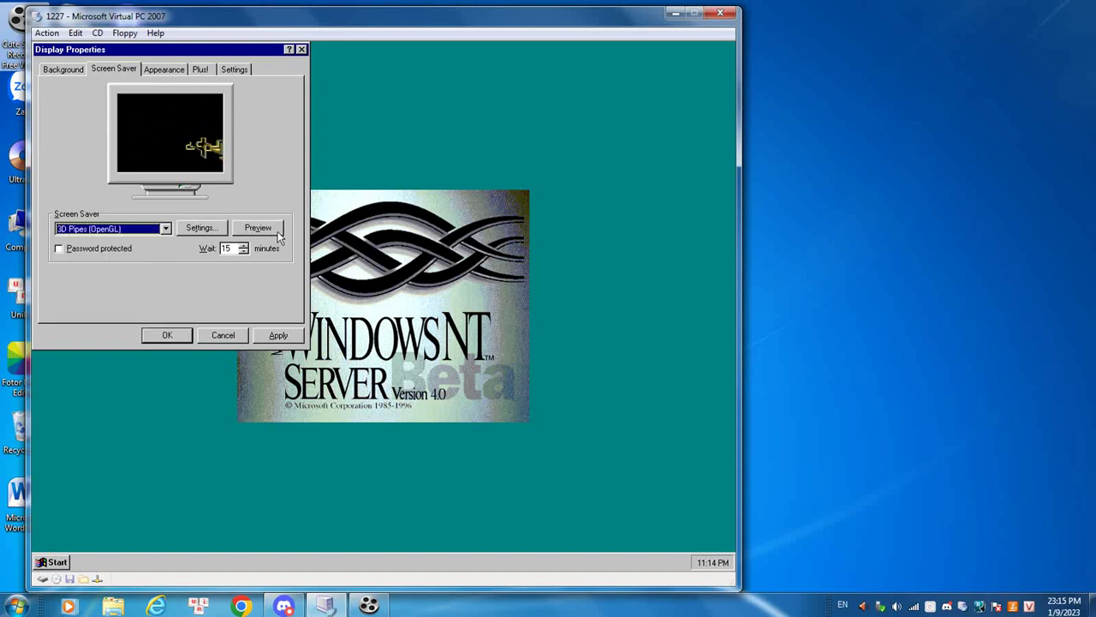
pyautogui.click(276, 231)
pyautogui.click(200, 335)
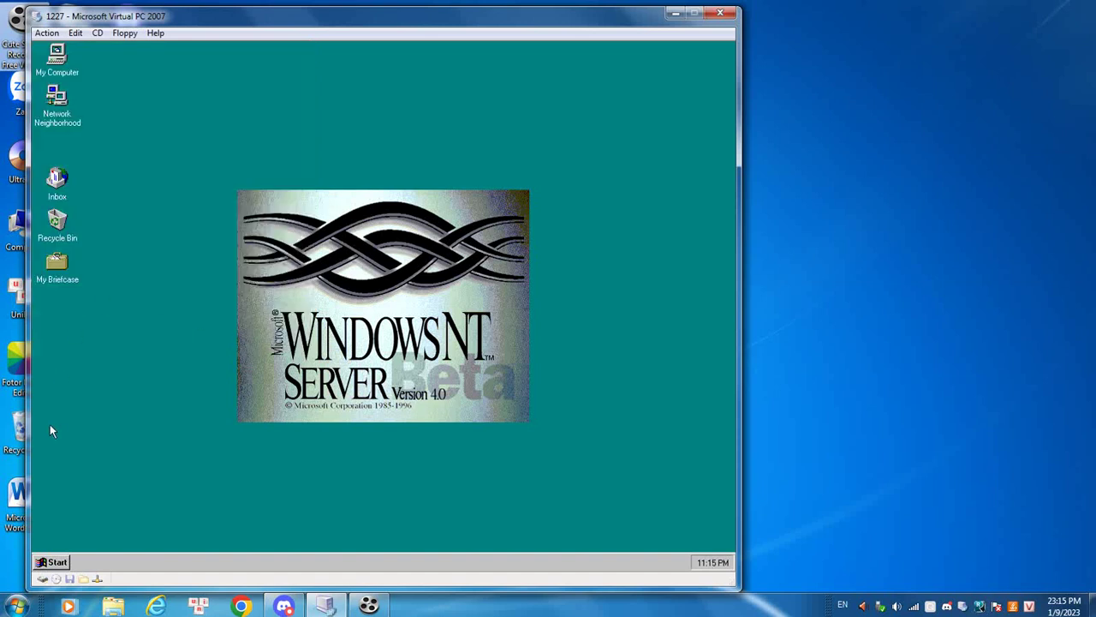
# View the contents list of the Windows NT Help topics and close the help window
pyautogui.click(49, 562)
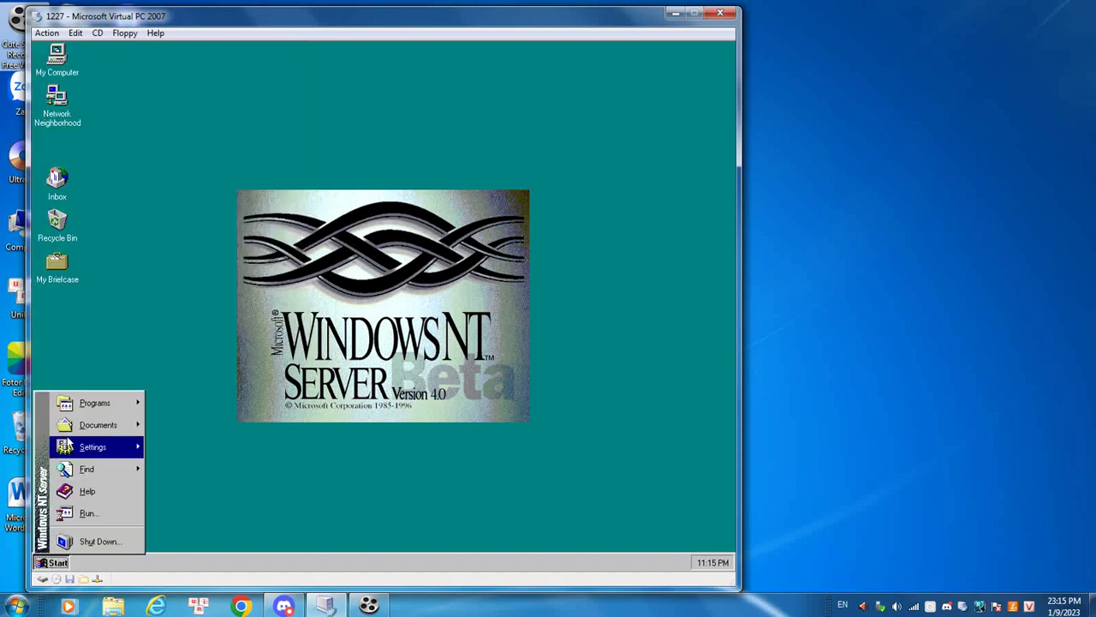
pyautogui.moveTo(73, 446)
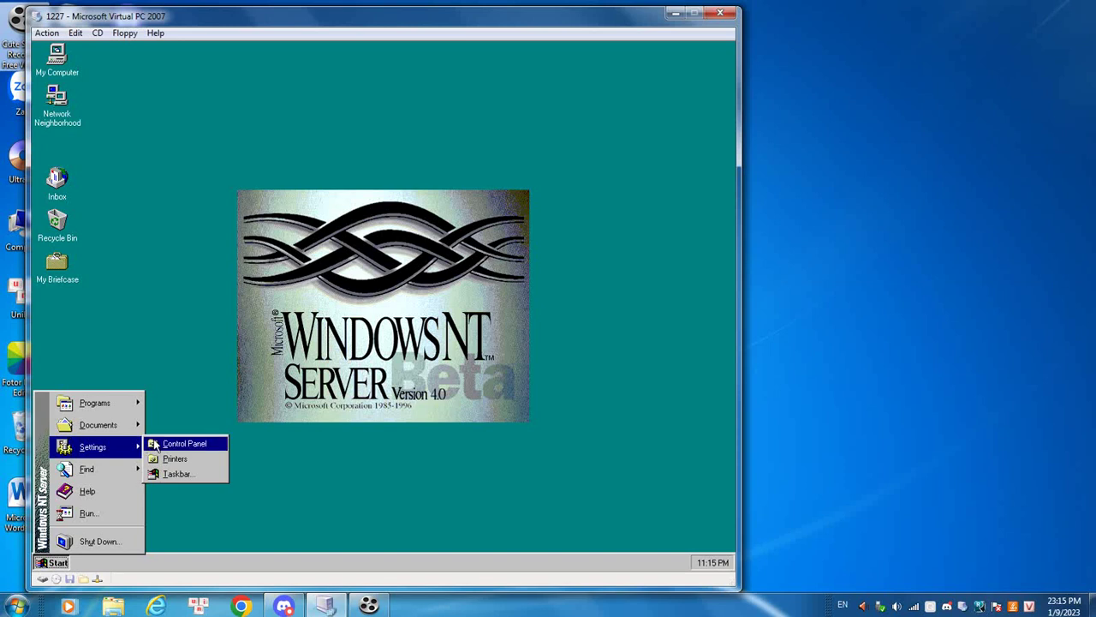
pyautogui.click(134, 486)
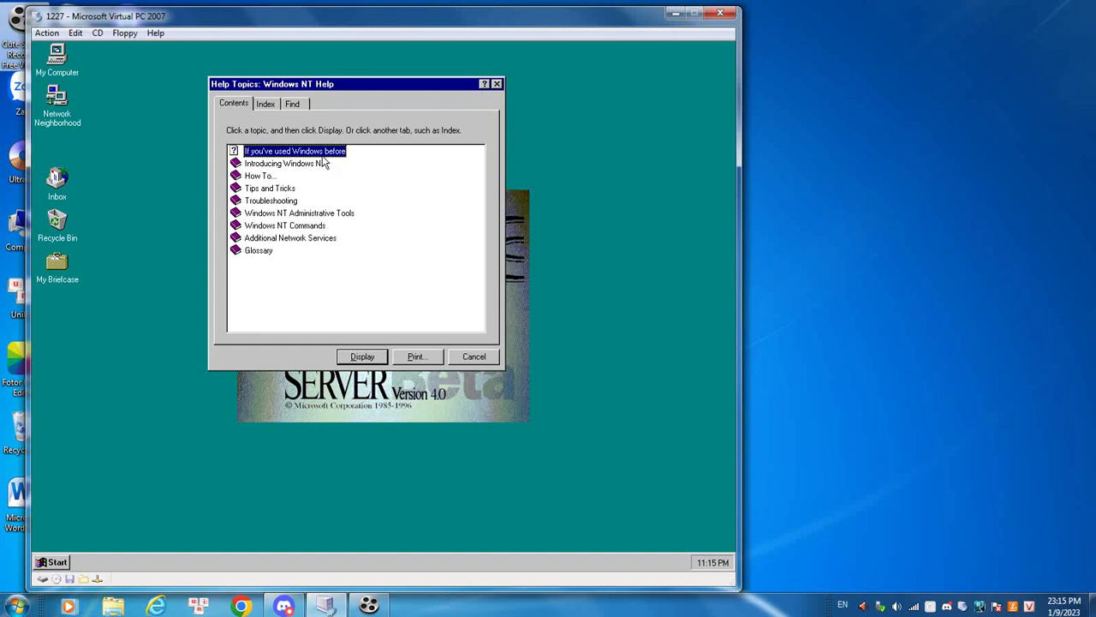
pyautogui.click(496, 84)
# Run winver to view the Windows version information, and close it
pyautogui.click(49, 561)
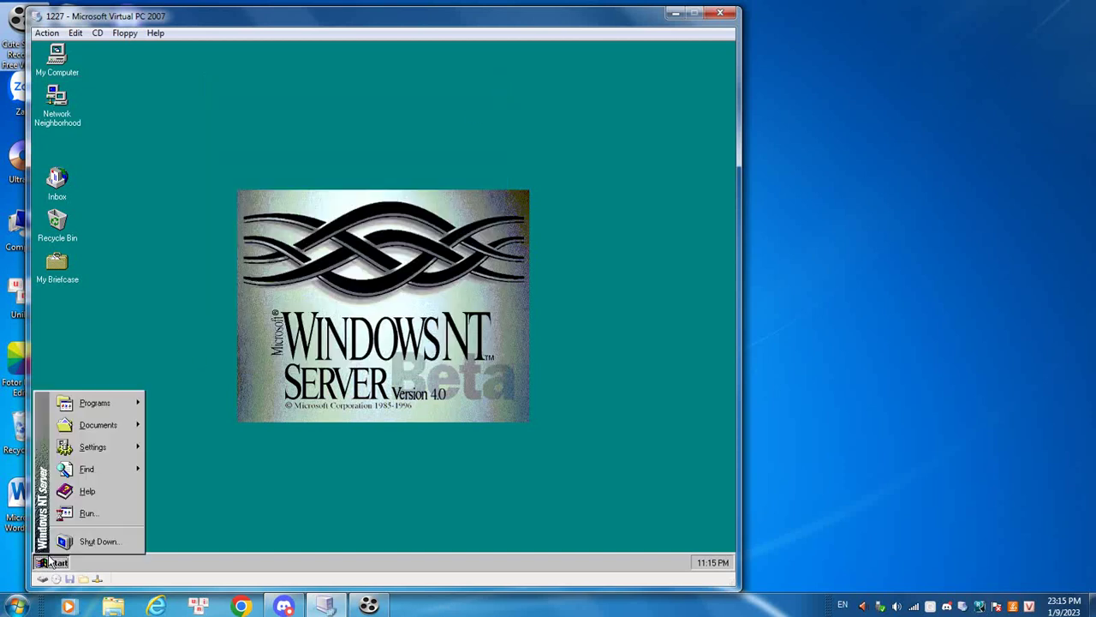
pyautogui.click(67, 511)
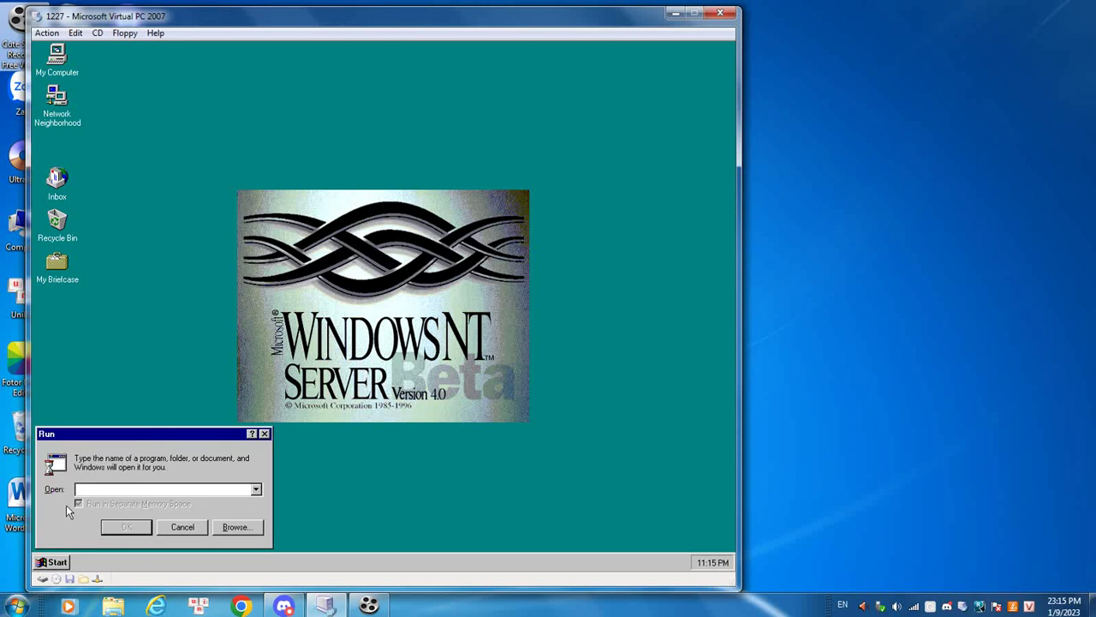
pyautogui.write('winver')
pyautogui.press('Return')
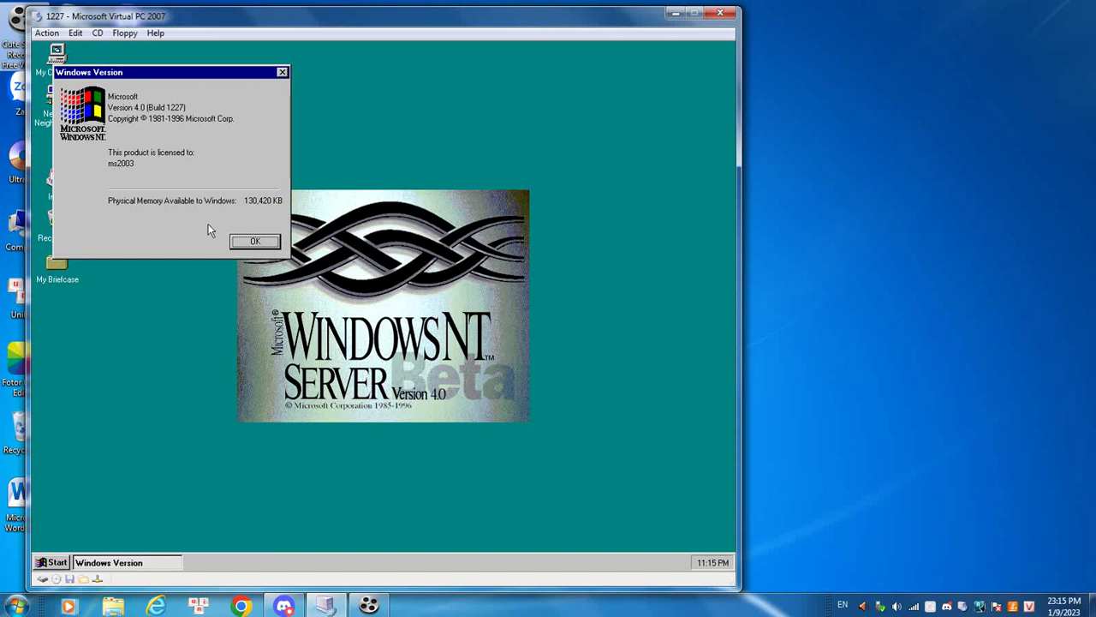
pyautogui.click(254, 241)
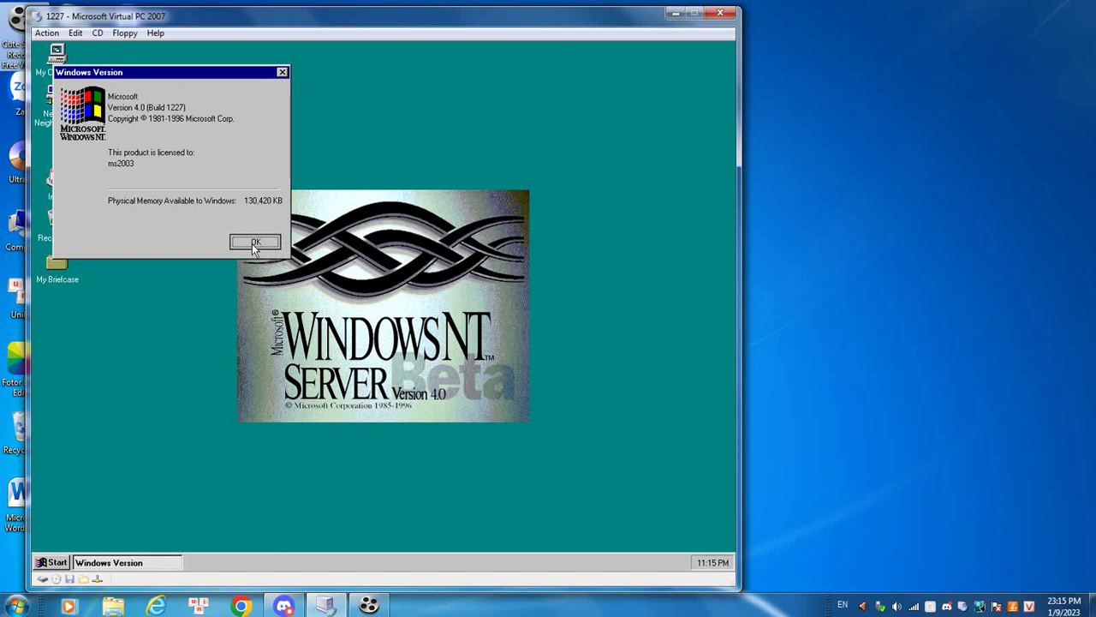
# Open the Clock accessory
pyautogui.click(35, 562)
pyautogui.moveTo(103, 406)
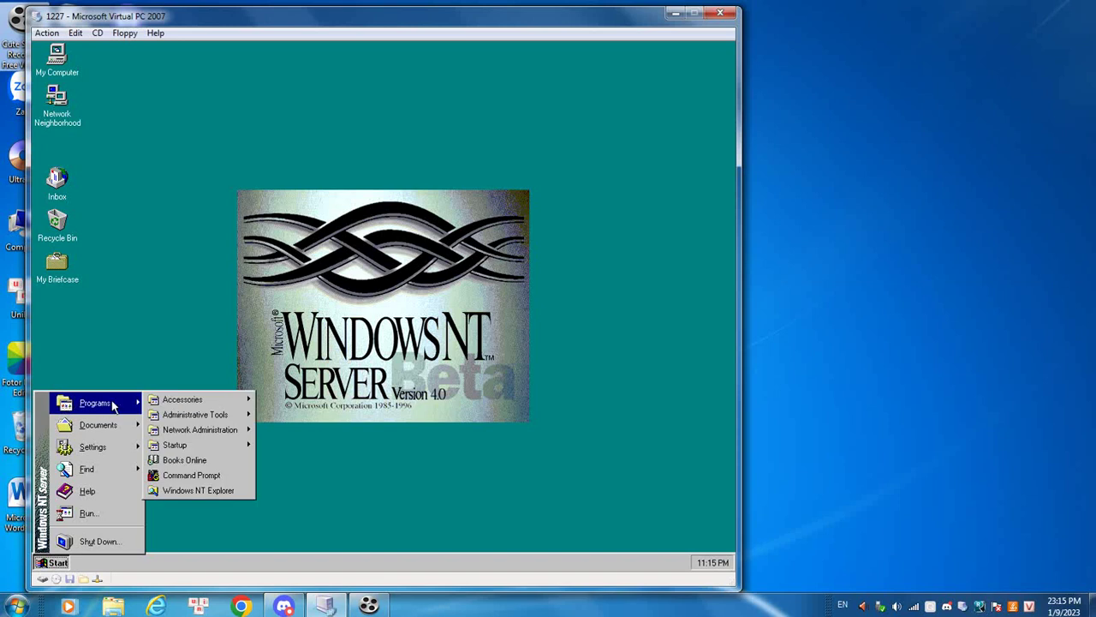
pyautogui.moveTo(208, 399)
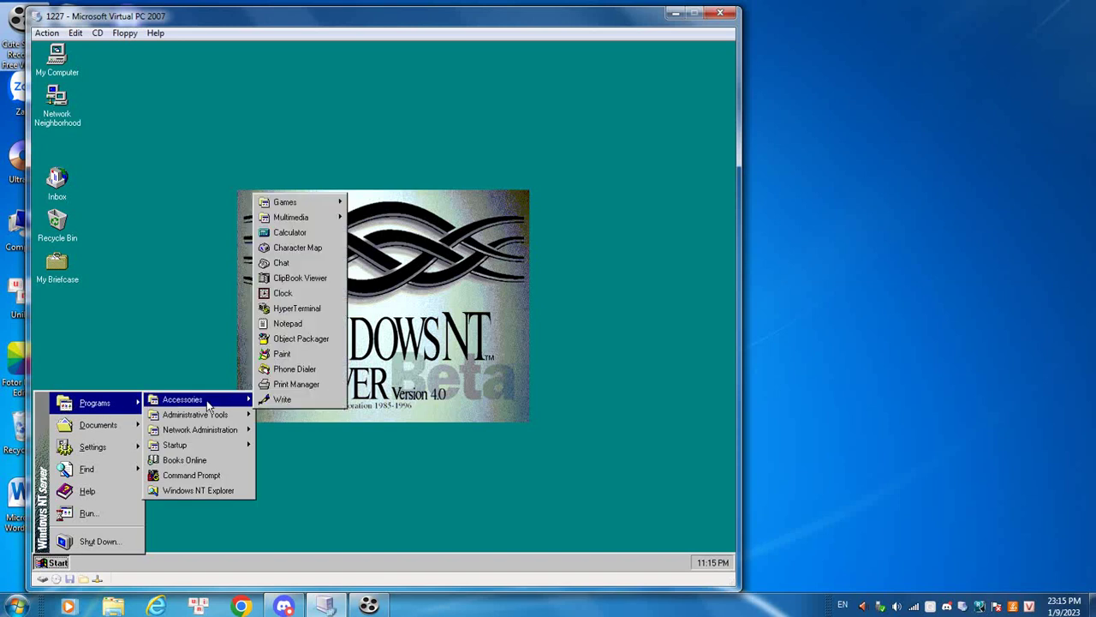
pyautogui.click(290, 294)
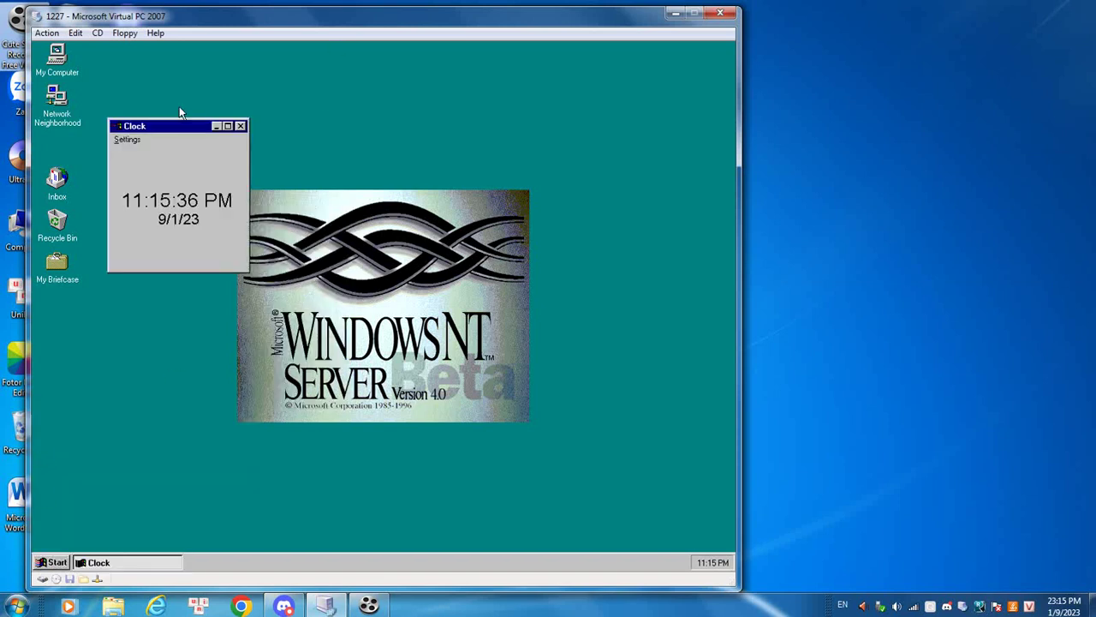
# Switch the clock to an analog face without a title bar and place it above the desktop logo
pyautogui.click(129, 142)
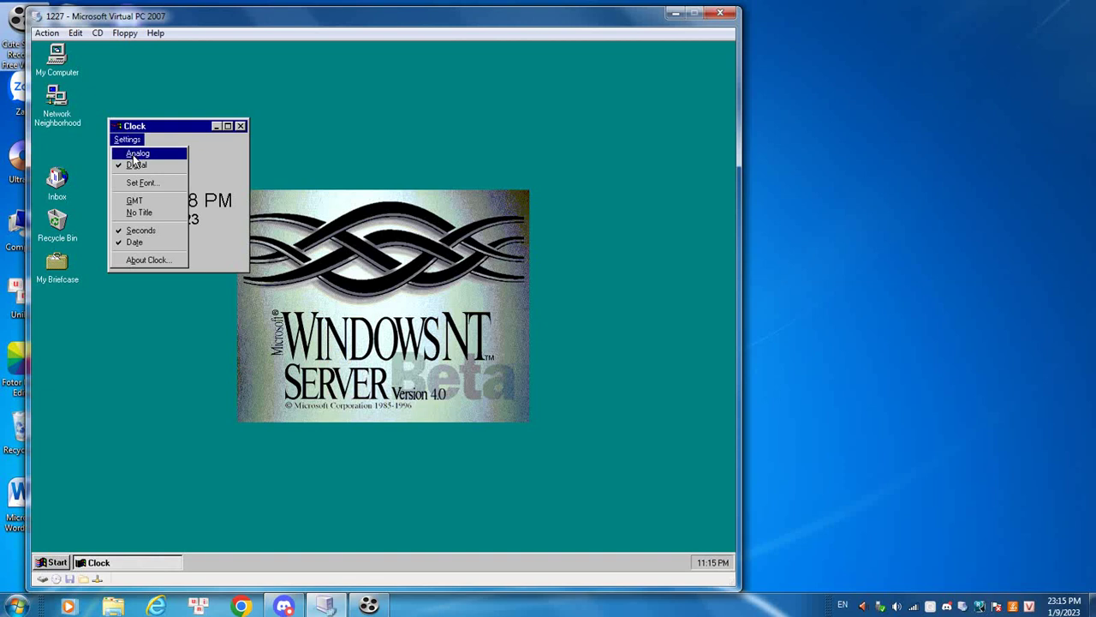
pyautogui.click(134, 156)
pyautogui.doubleClick(143, 195)
pyautogui.moveTo(146, 191); pyautogui.dragTo(476, 123)
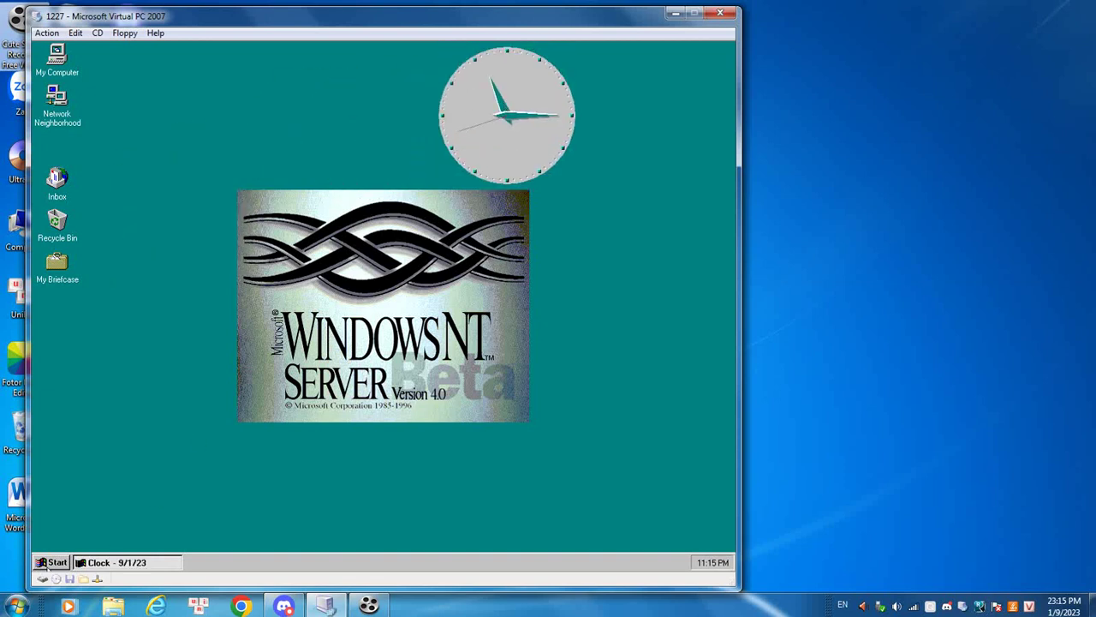
# Open the Command Prompt for a brief look and close it
pyautogui.click(51, 561)
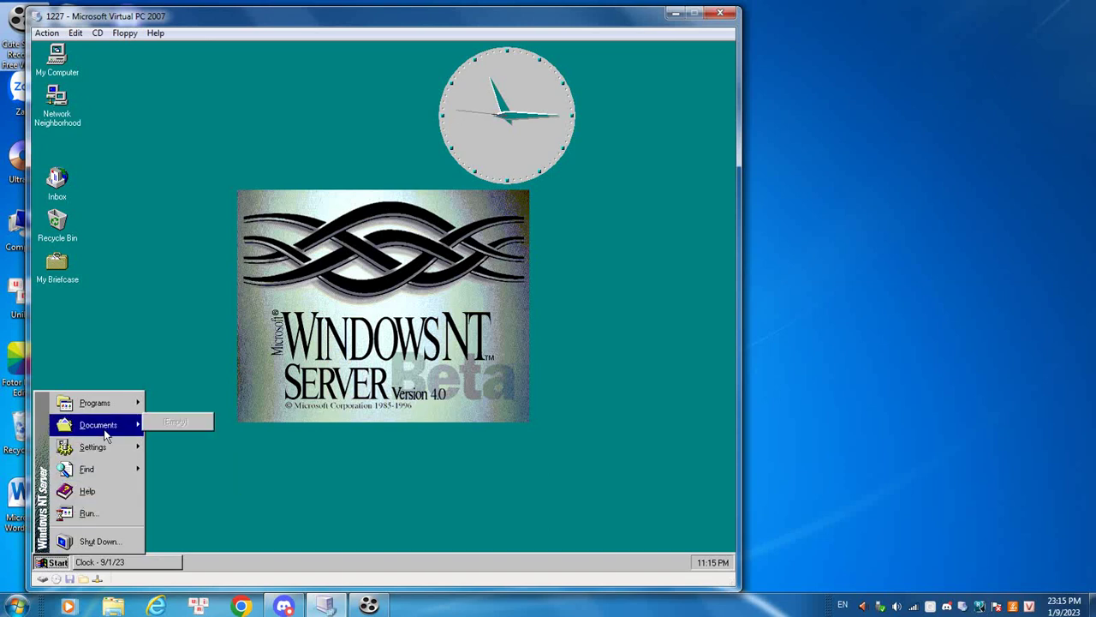
pyautogui.moveTo(122, 400)
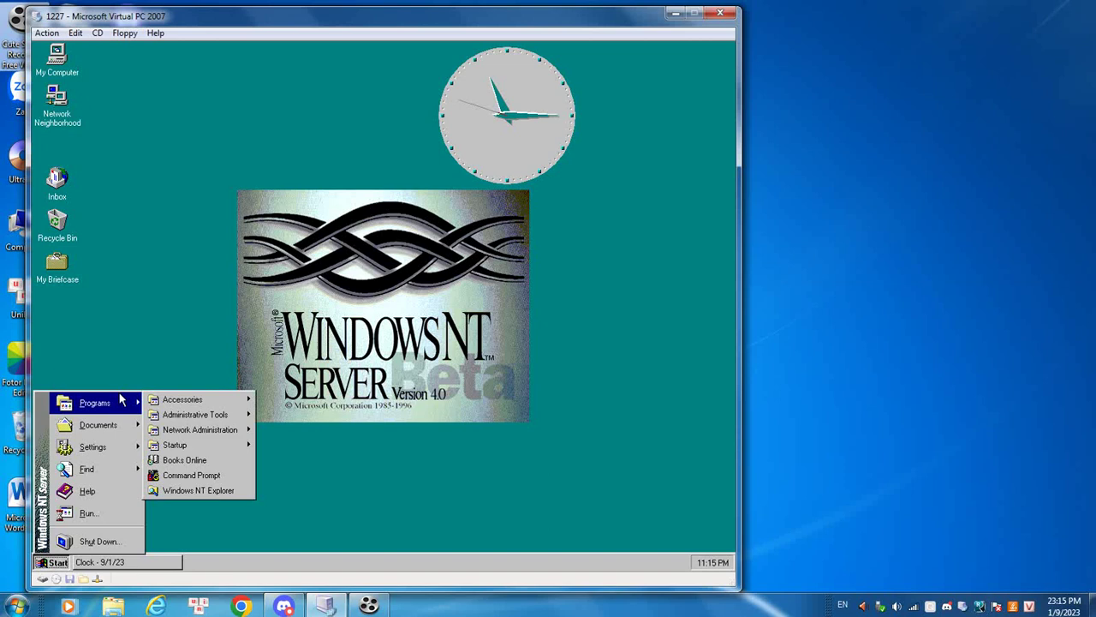
pyautogui.click(196, 475)
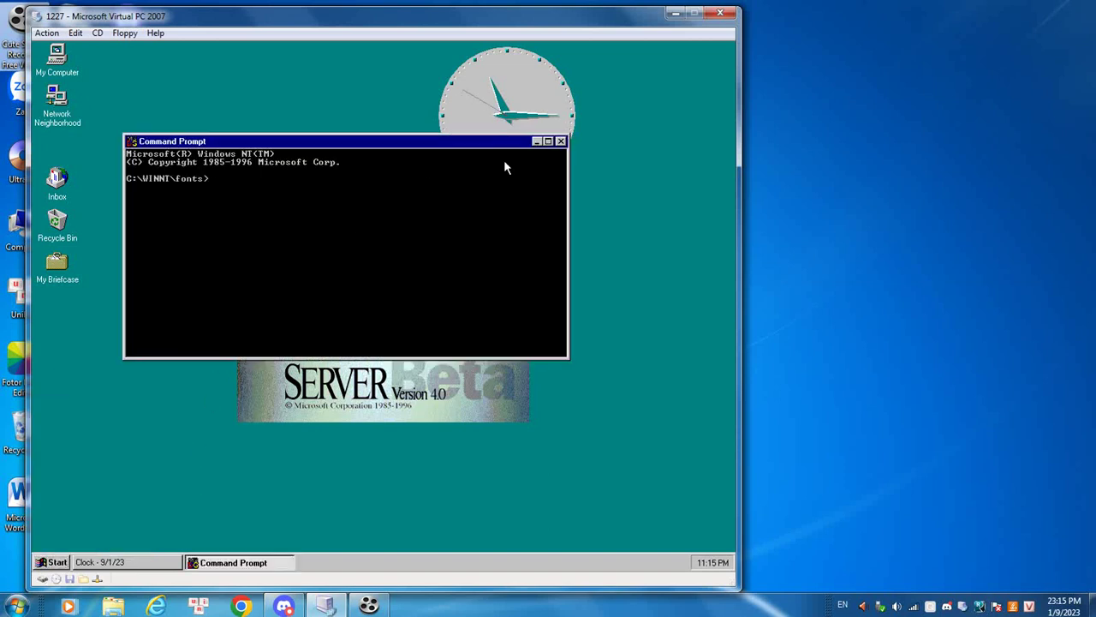
pyautogui.click(560, 141)
# Open a blank Notepad document from the accessories
pyautogui.click(51, 562)
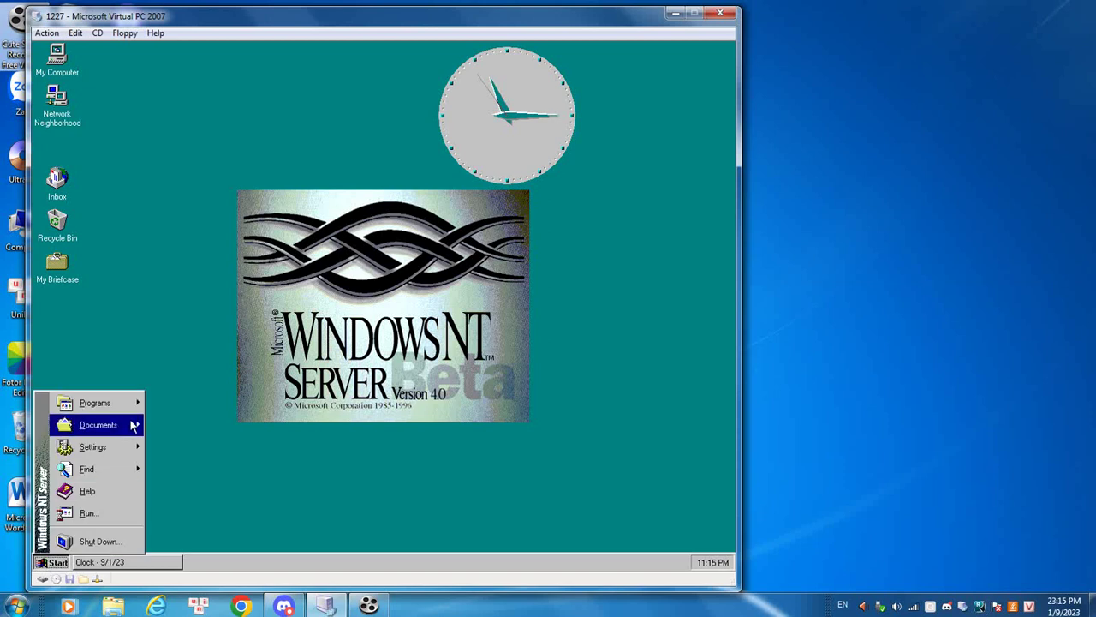
pyautogui.moveTo(103, 402)
pyautogui.moveTo(158, 404)
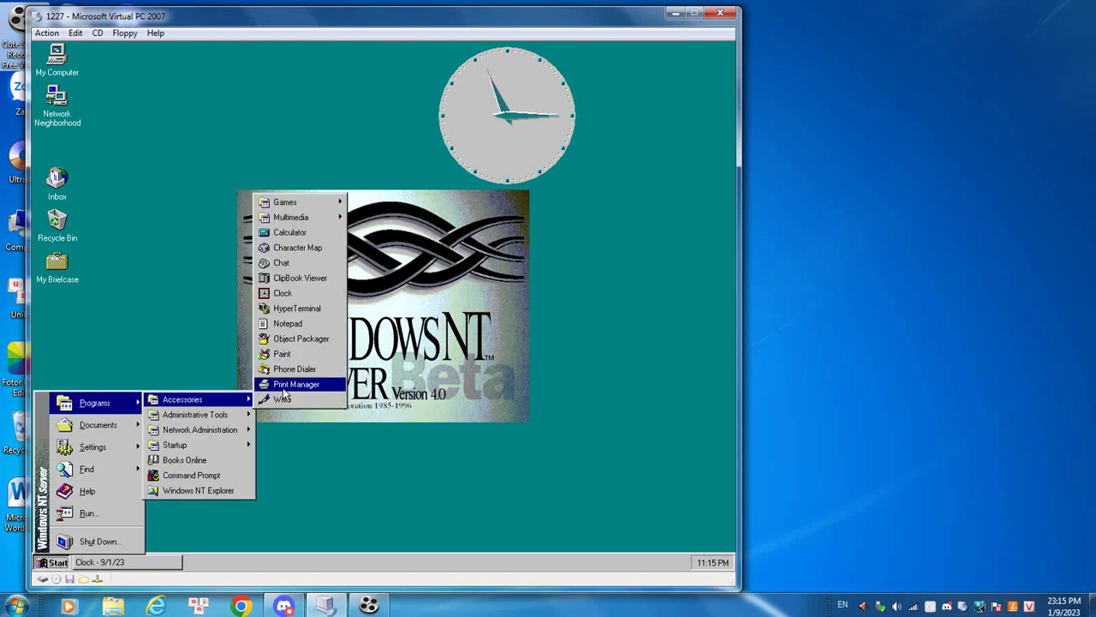
pyautogui.click(283, 324)
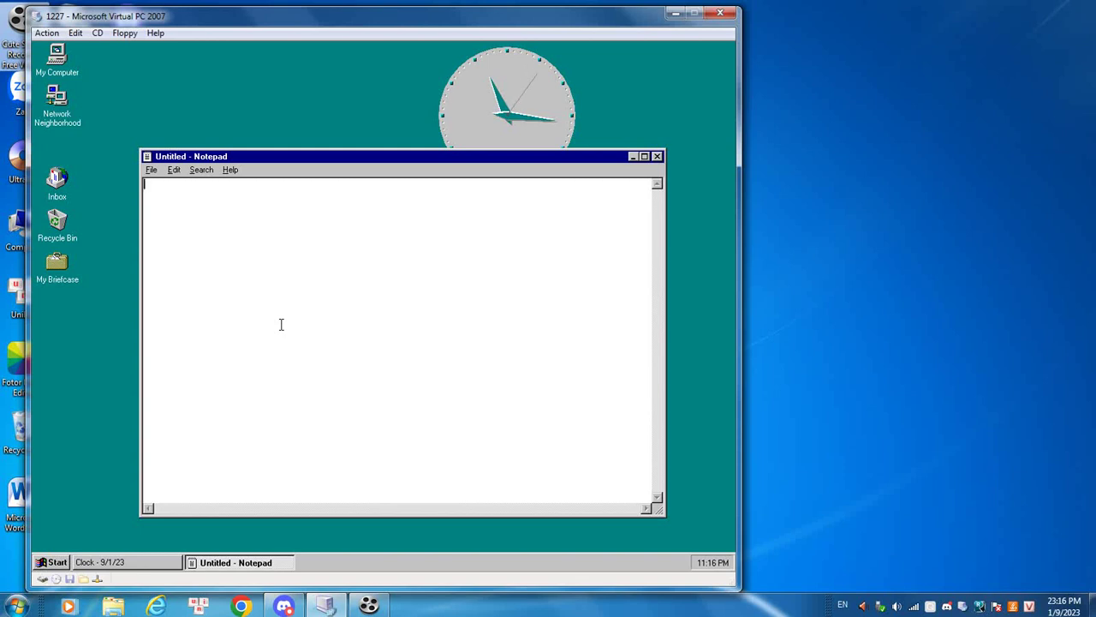
# Write "please replace these files" as the beginning of the note, correcting typing mistakes
pyautogui.write('please replaced the')
pyautogui.press('BackSpace')
pyautogui.press('BackSpace')
pyautogui.write('hese')
pyautogui.press('BackSpace')
pyautogui.press('BackSpace')
pyautogui.press('BackSpace')
pyautogui.press('BackSpace')
pyautogui.press('BackSpace')
pyautogui.press('BackSpace')
pyautogui.press('BackSpace')
pyautogui.write('the')
pyautogui.press('BackSpace')
pyautogui.press('BackSpace')
pyautogui.write('hese')
pyautogui.press('BackSpace')
pyautogui.press('BackSpace')
pyautogui.press('BackSpace')
pyautogui.press('BackSpace')
pyautogui.press('BackSpace')
pyautogui.press('BackSpace')
pyautogui.press('BackSpace')
pyautogui.write('e the')
pyautogui.press('BackSpace')
pyautogui.press('BackSpace')
pyautogui.write('hese')
pyautogui.press('BackSpace')
pyautogui.press('BackSpace')
pyautogui.press('BackSpace')
pyautogui.press('BackSpace')
pyautogui.press('BackSpace')
pyautogui.press('BackSpace')
pyautogui.press('BackSpace')
pyautogui.write('e the')
pyautogui.press('BackSpace')
pyautogui.press('BackSpace')
pyautogui.write('hese')
pyautogui.write('files ')
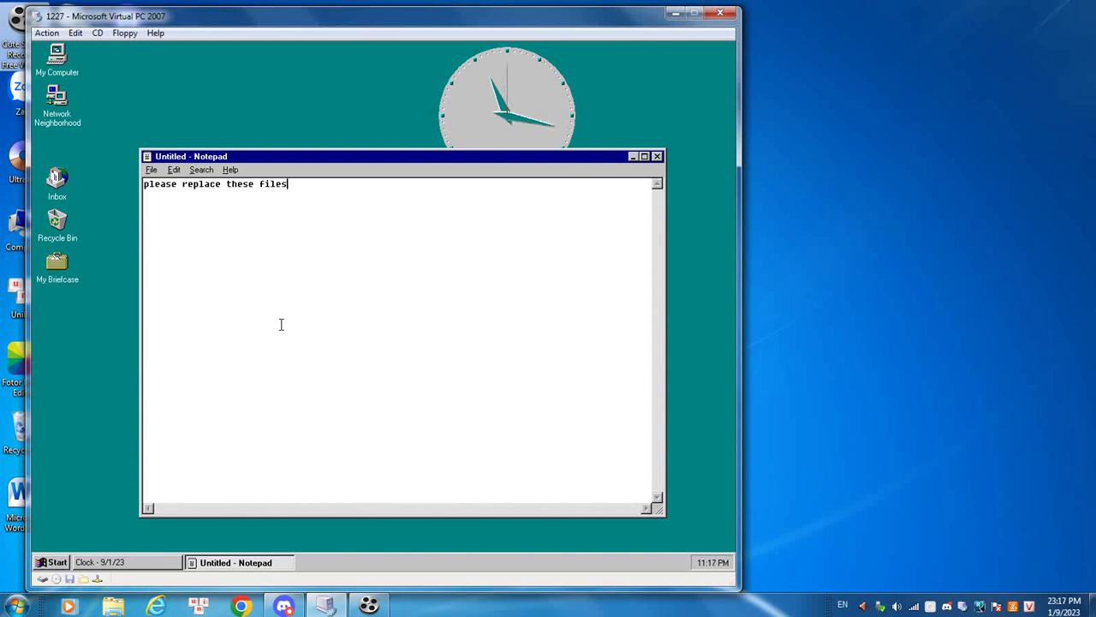
# Complete the note's first line with "in build 1264" and start a new line below it
pyautogui.write('in build 1264')
pyautogui.press('Return')
pyautogui.write('as')
pyautogui.press('BackSpace')
pyautogui.press('BackSpace')
pyautogui.write('Pl')
pyautogui.press('BackSpace')
pyautogui.press('BackSpace')
pyautogui.press('BackSpace')
pyautogui.write('4')
pyautogui.press('Return')
pyautogui.write('A')
pyautogui.press('BackSpace')
pyautogui.press('BackSpace')
pyautogui.press('BackSpace')
pyautogui.write('4')
pyautogui.press('Return')
# Enter ATAPI.SYS as the first file in the note's list
pyautogui.write('ATAP')
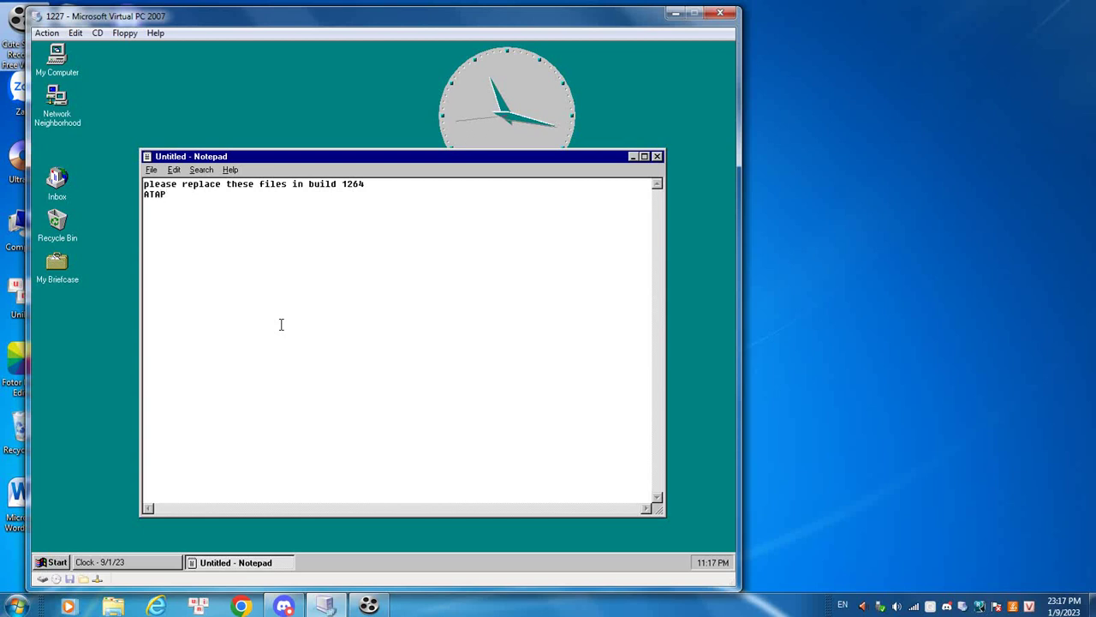
pyautogui.write('I.SY')
pyautogui.press('BackSpace')
pyautogui.write('YS')
pyautogui.press('Return')
# Add ATDISK.SYS on the line below ATAPI.SYS in the note and start another line
pyautogui.write('A')
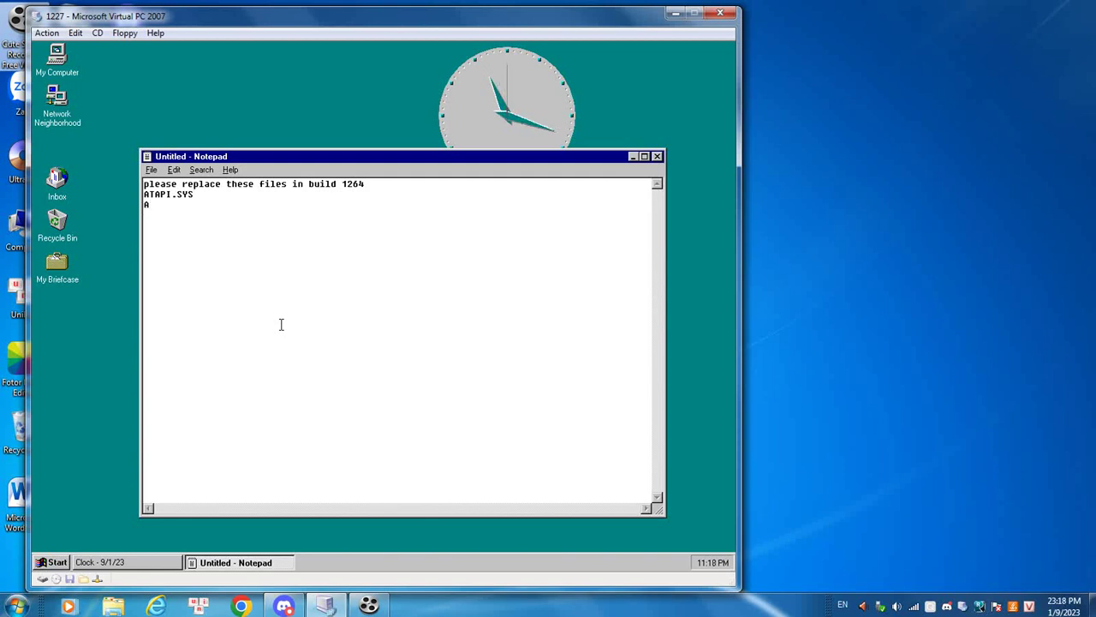
pyautogui.write('TDI')
pyautogui.press('BackSpace')
pyautogui.write('ISK.SY')
pyautogui.press('BackSpace')
pyautogui.write('YS')
pyautogui.press('Return')
# Add CDFS.SYS and CDROM.SYS on separate lines of the file list, correcting typing mistakes
pyautogui.write('CDFS.SY')
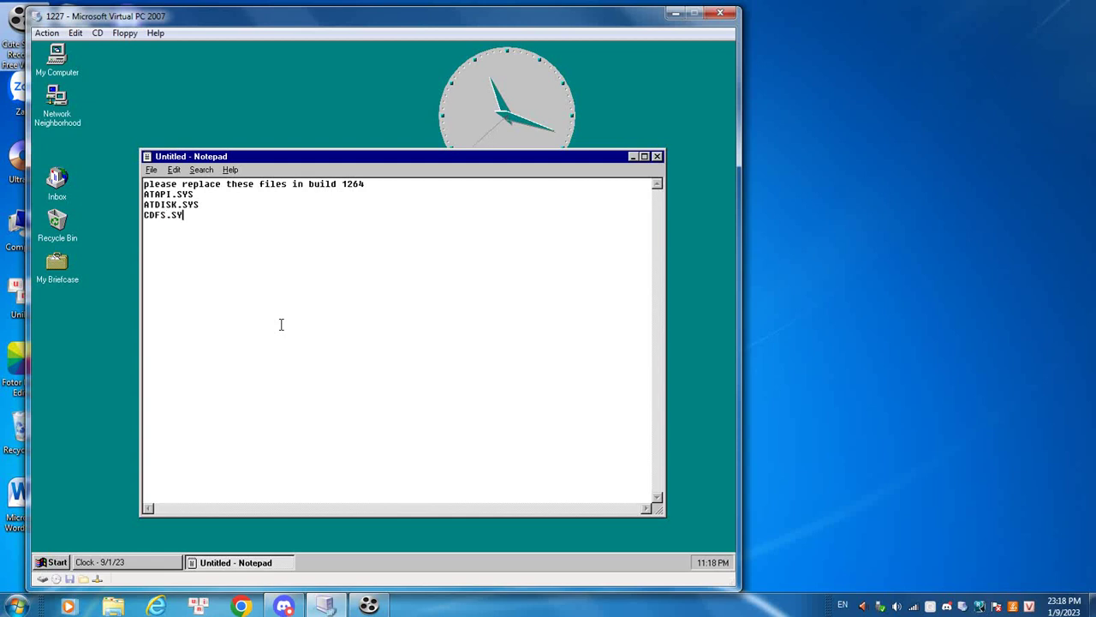
pyautogui.write('S')
pyautogui.press('Return')
pyautogui.write('CDROM.S')
pyautogui.press('BackSpace')
pyautogui.press('BackSpace')
pyautogui.write('.SY')
pyautogui.press('BackSpace')
pyautogui.write('YS')
pyautogui.press('Return')
# Add CLASS2.SYS and DISK.SYS on separate lines below CDROM.SYS in the file list
pyautogui.write('LASS')
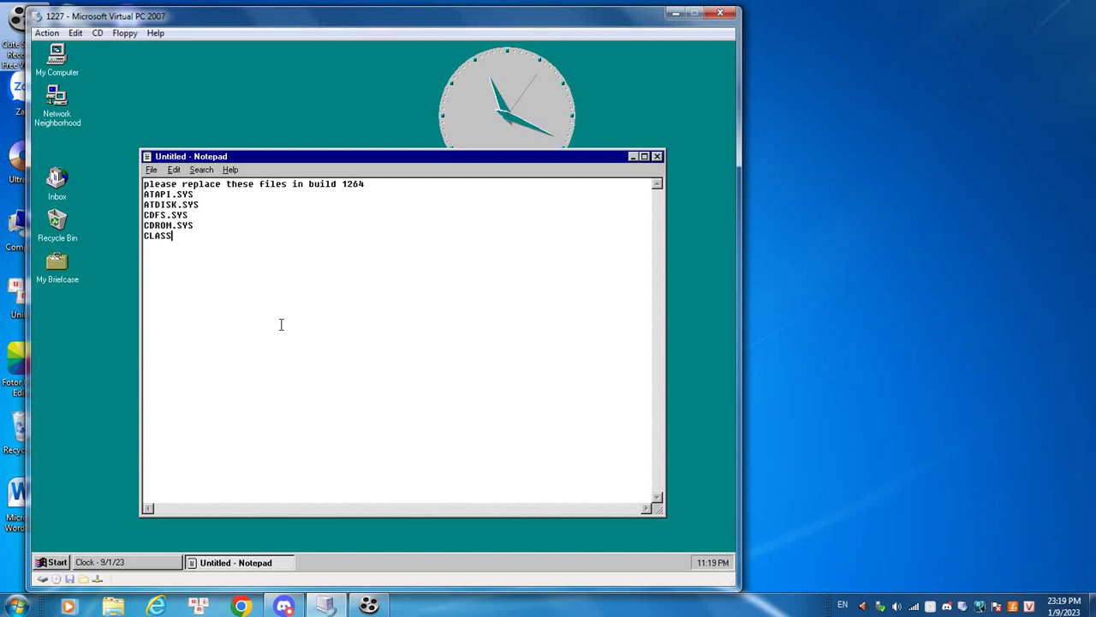
pyautogui.write('2.SYS')
pyautogui.press('Return')
pyautogui.write('DISK.SY')
pyautogui.press('BackSpace')
pyautogui.write('YS')
pyautogui.press('Return')
# Enter SFLOPPY.SYS as the last file in the list and close the note without saving it
pyautogui.write('SFLOPPY')
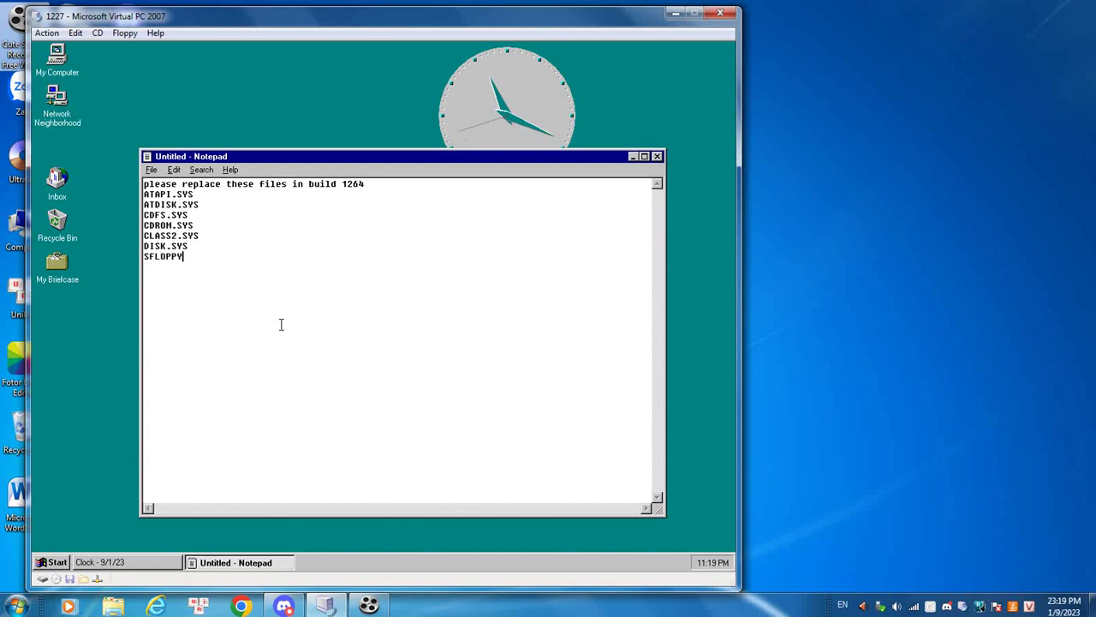
pyautogui.write('.SYS')
pyautogui.click(657, 156)
pyautogui.click(386, 336)
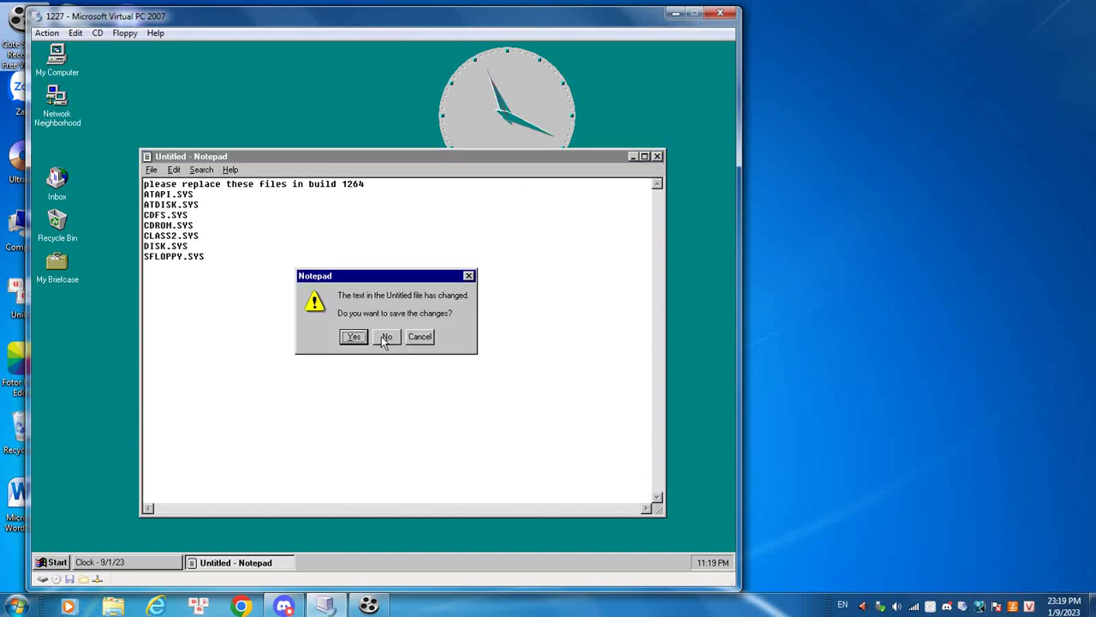
# Open Calculator from the accessories, try it with the number 2, and close it
pyautogui.click(52, 562)
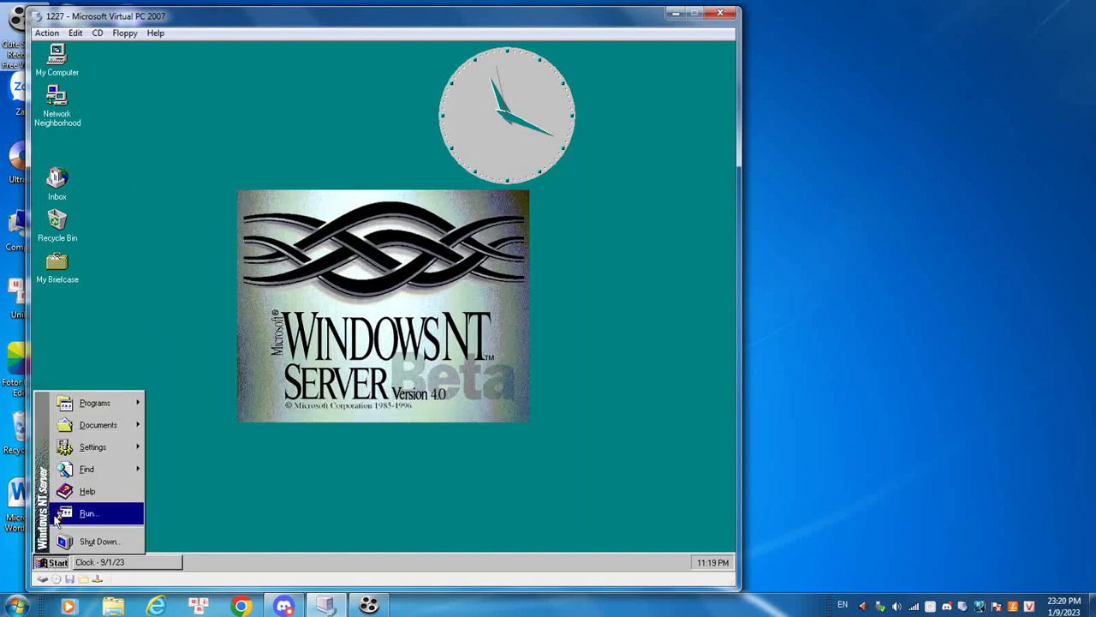
pyautogui.moveTo(106, 404)
pyautogui.moveTo(167, 402)
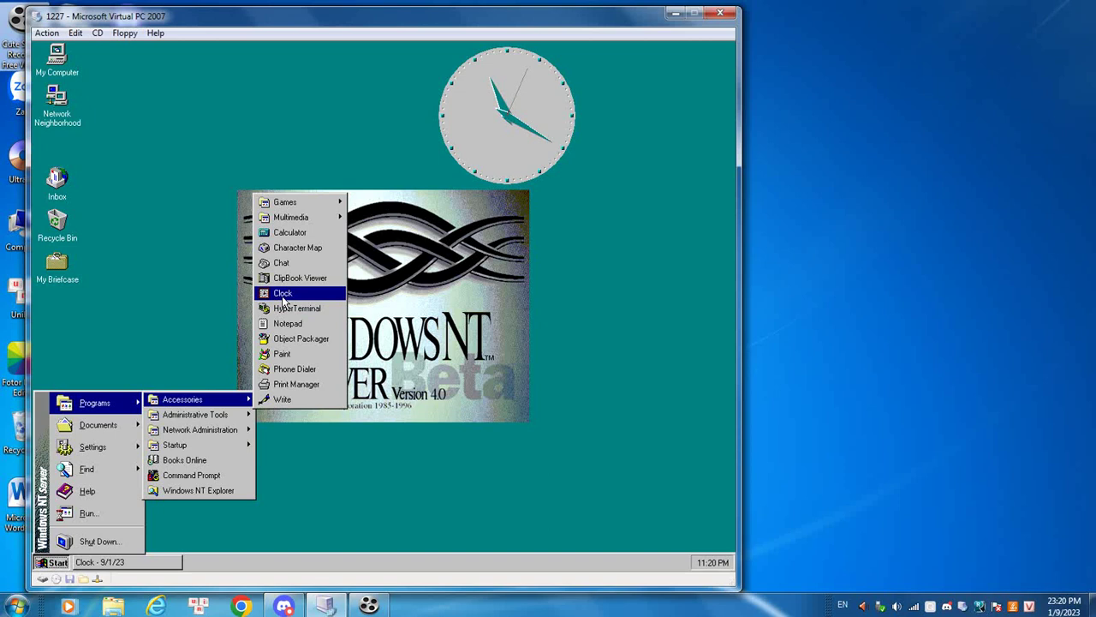
pyautogui.click(289, 243)
pyautogui.click(116, 185)
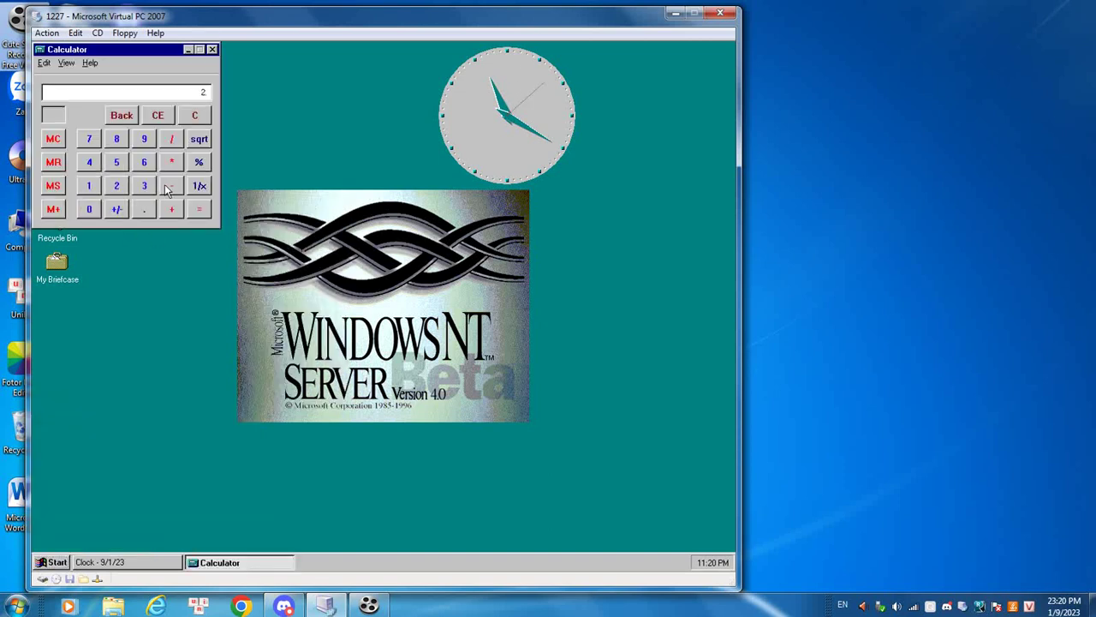
pyautogui.click(192, 185)
pyautogui.click(211, 48)
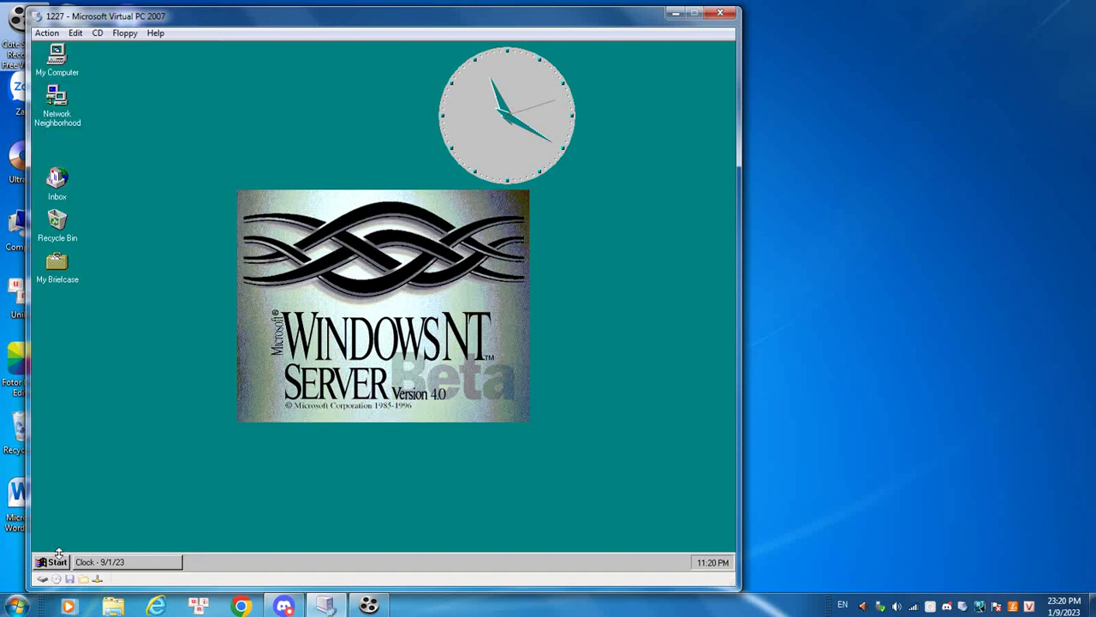
# Bring the clock forward, restore its title bar, and close it
pyautogui.click(93, 563)
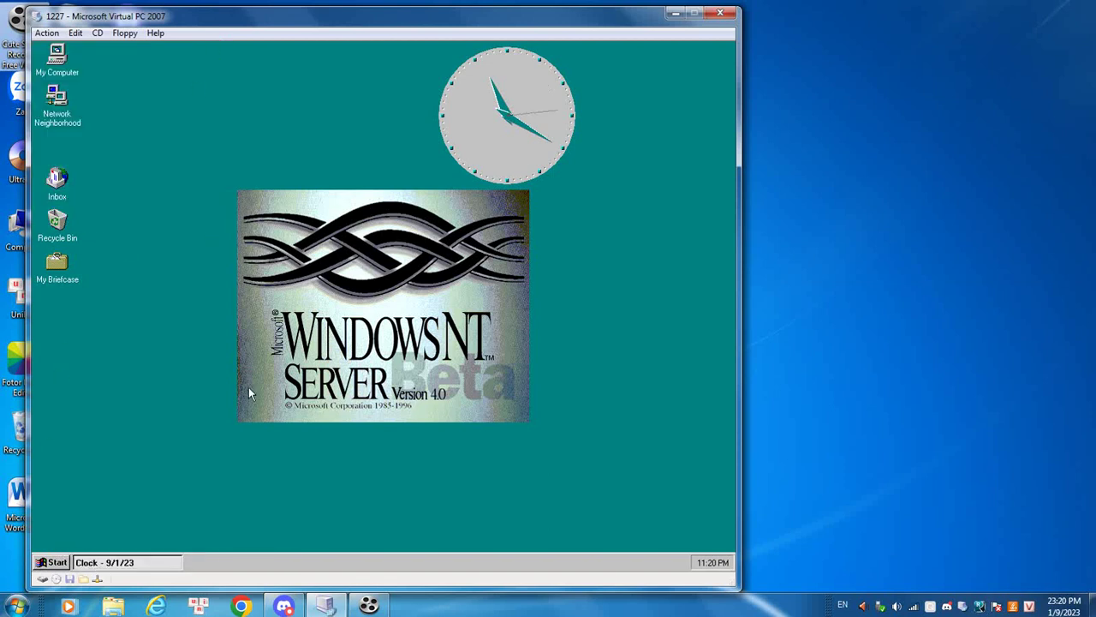
pyautogui.doubleClick(566, 76)
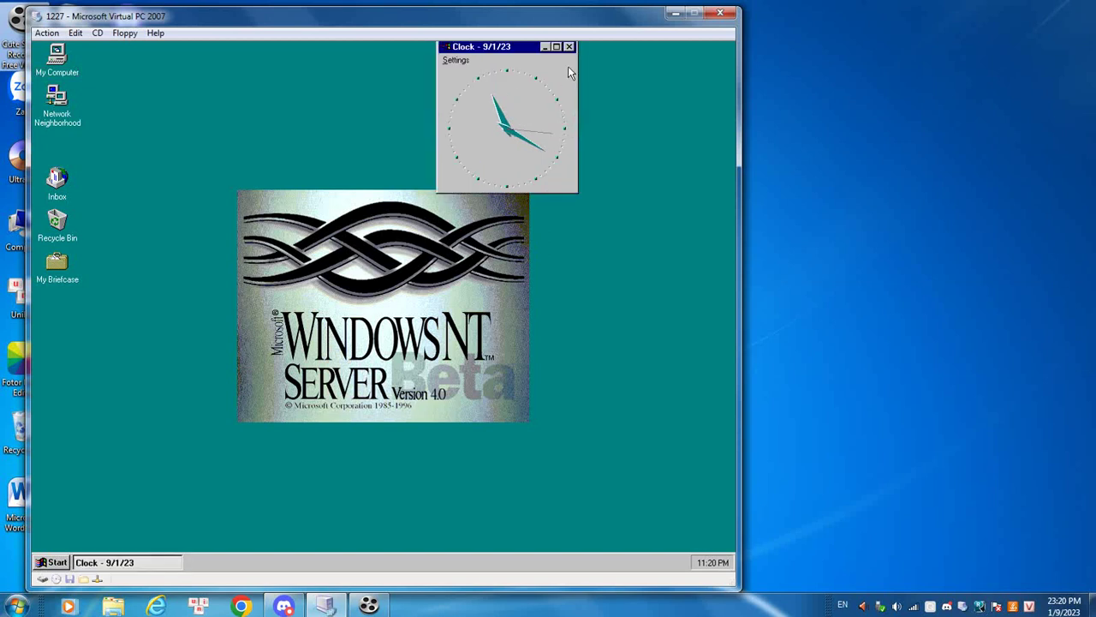
pyautogui.click(568, 47)
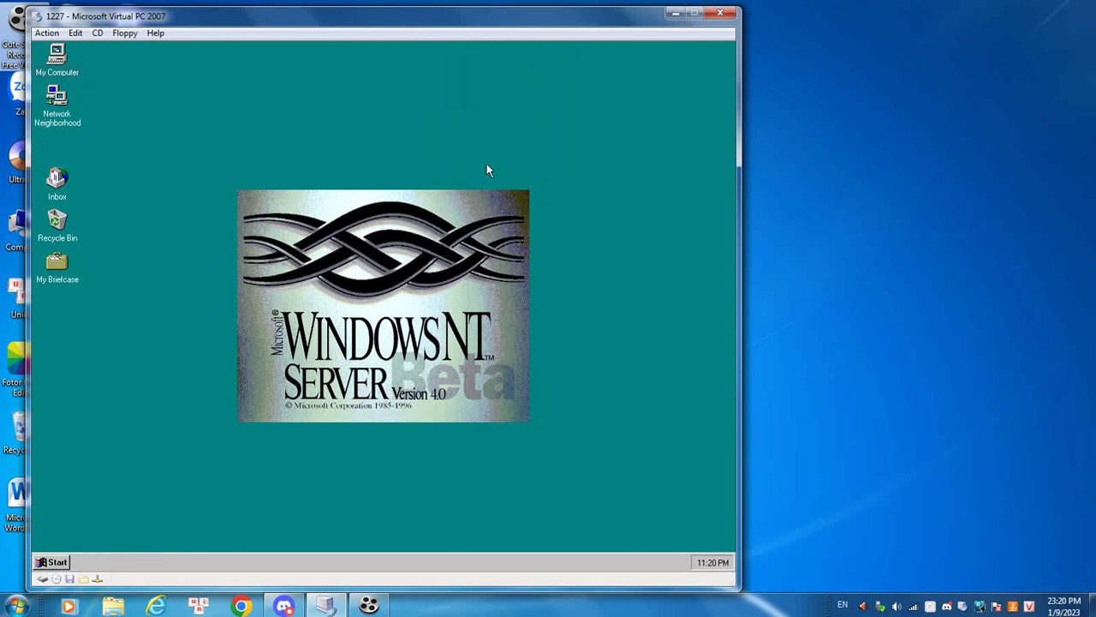
# Shut down the Windows NT Server virtual machine and confirm the shutdown
pyautogui.click(52, 562)
pyautogui.click(73, 539)
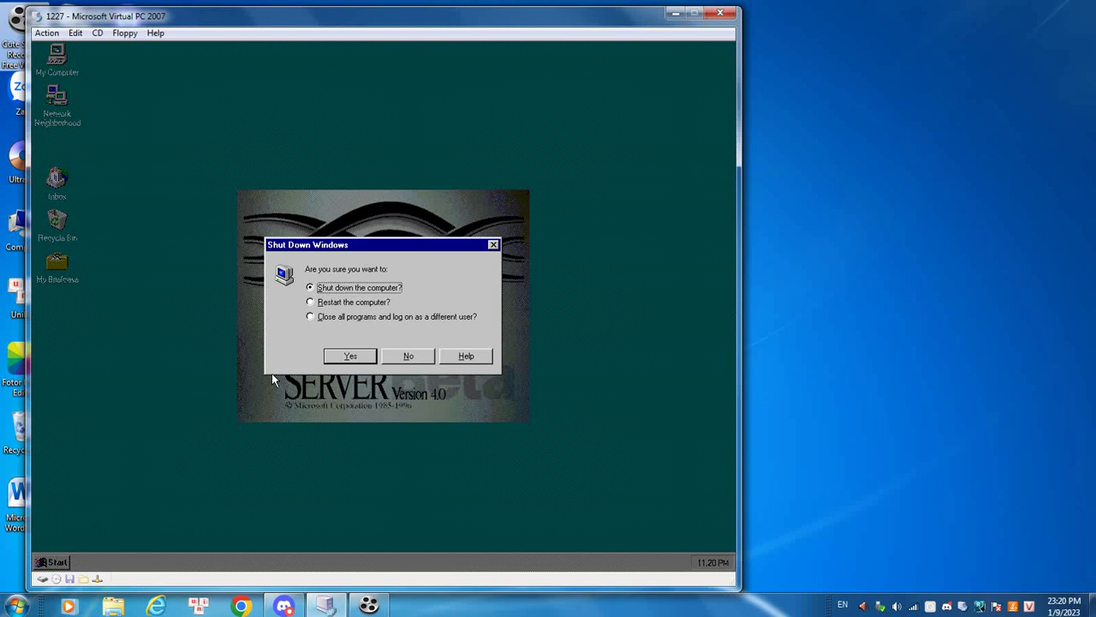
pyautogui.click(350, 355)
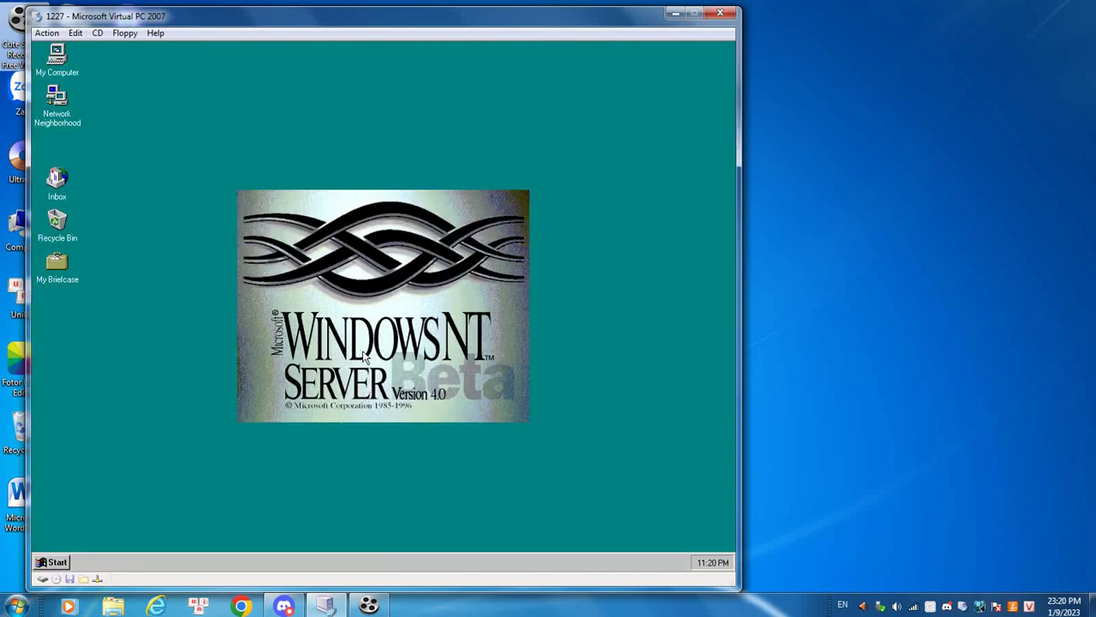